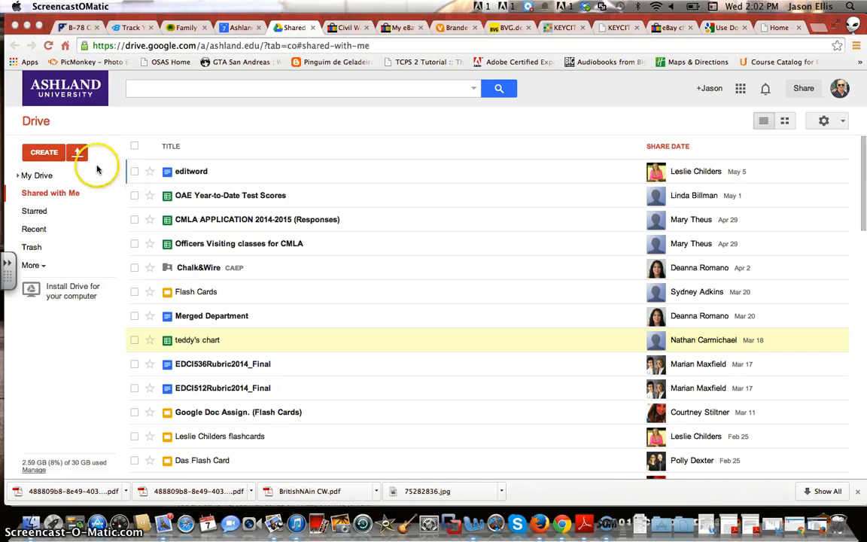
Create a new blank spreadsheet from Google Drive's Create menu
{"action": "left_click", "coordinate": [41, 153]}
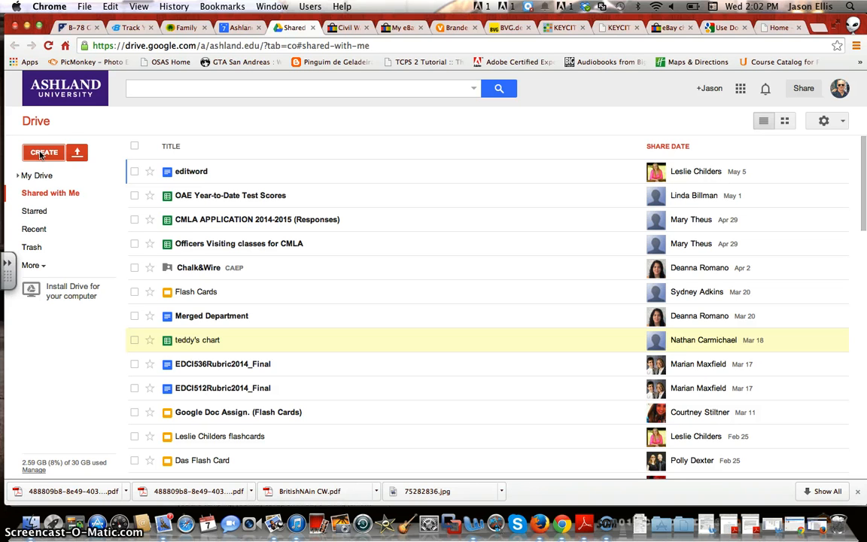
{"action": "left_click", "coordinate": [34, 154]}
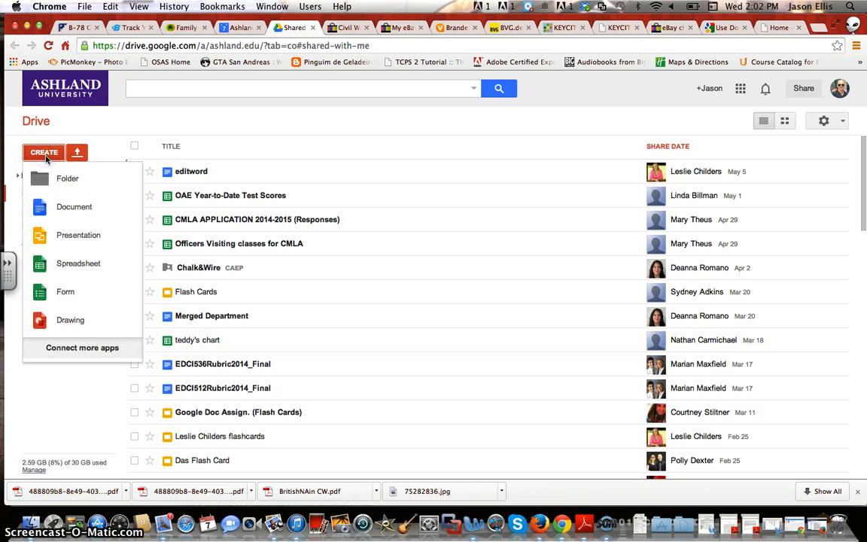
{"action": "left_click", "coordinate": [74, 265]}
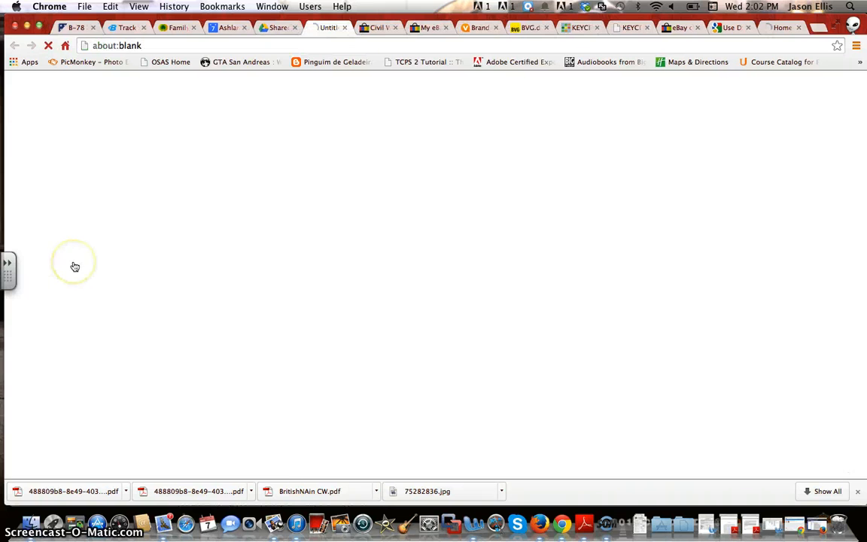
Rename the untitled spreadsheet to 'Behaviour Spreadsheet'
{"action": "left_click", "coordinate": [141, 197]}
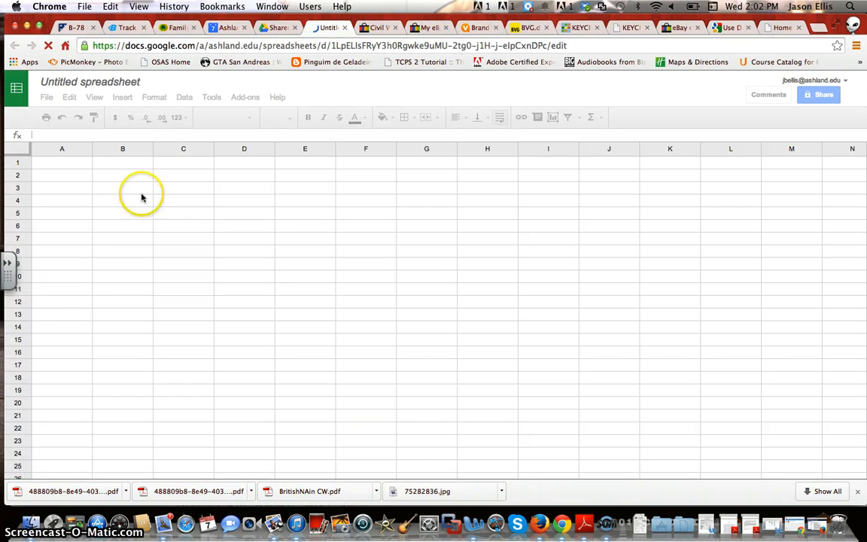
{"action": "left_click", "coordinate": [118, 87]}
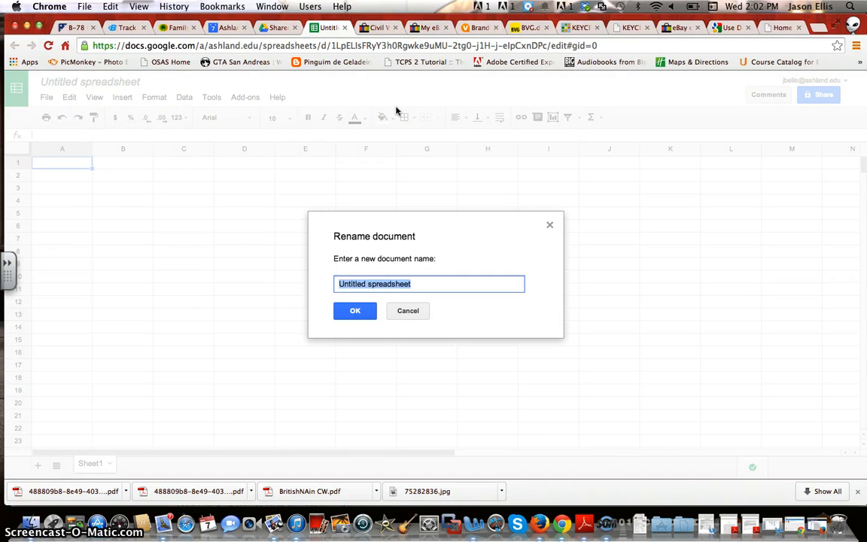
{"action": "type", "text": "Behav"}
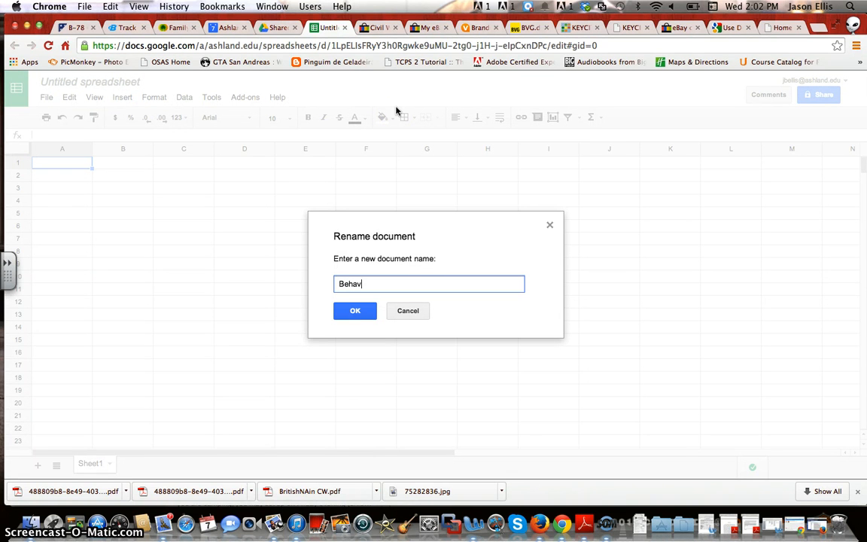
{"action": "type", "text": "iour Spreadshe"}
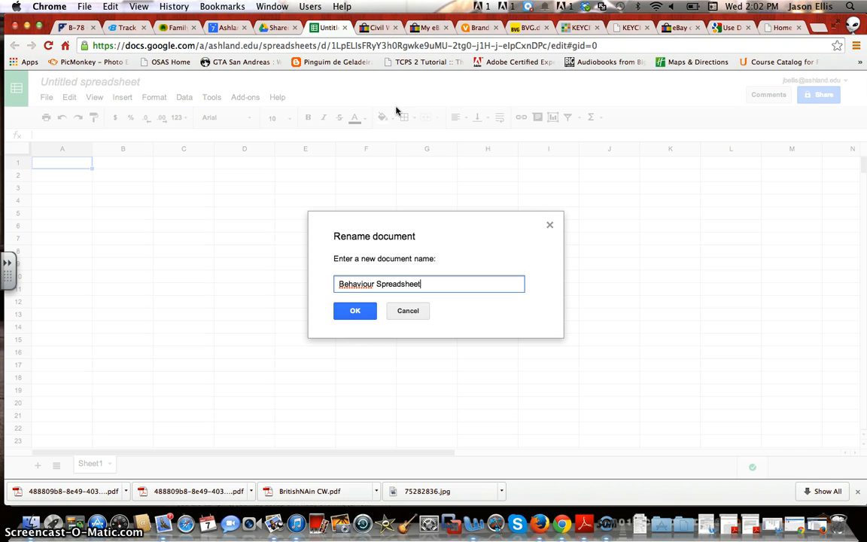
{"action": "type", "text": "et"}
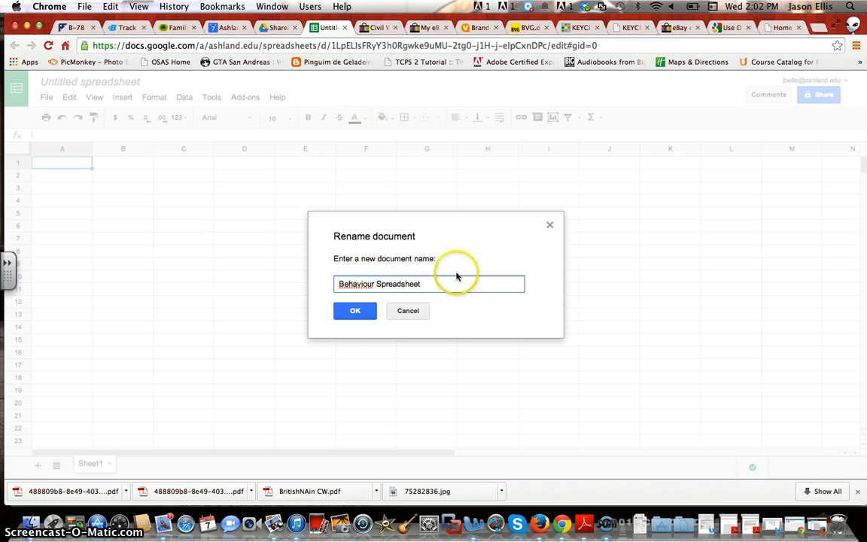
{"action": "left_click", "coordinate": [356, 311]}
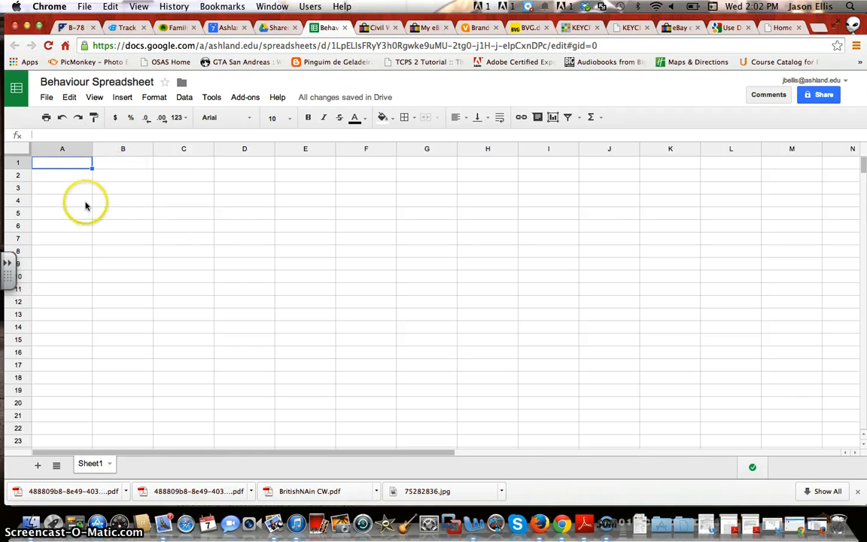
Enter the heading 'Behaviour Tracking' in A1 and auto-fit column A to its width
{"action": "left_click", "coordinate": [63, 164]}
{"action": "double_click", "coordinate": [64, 164]}
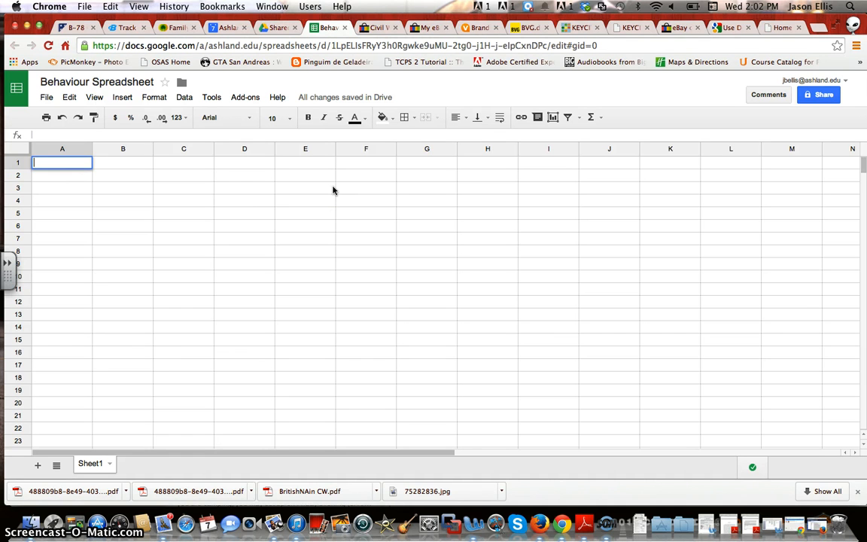
{"action": "type", "text": "B"}
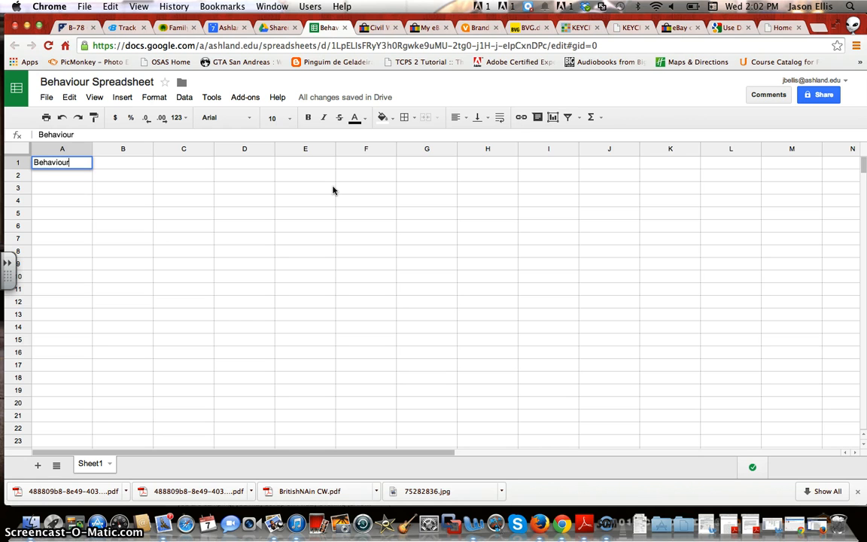
{"action": "type", "text": "ehaviour Tracking"}
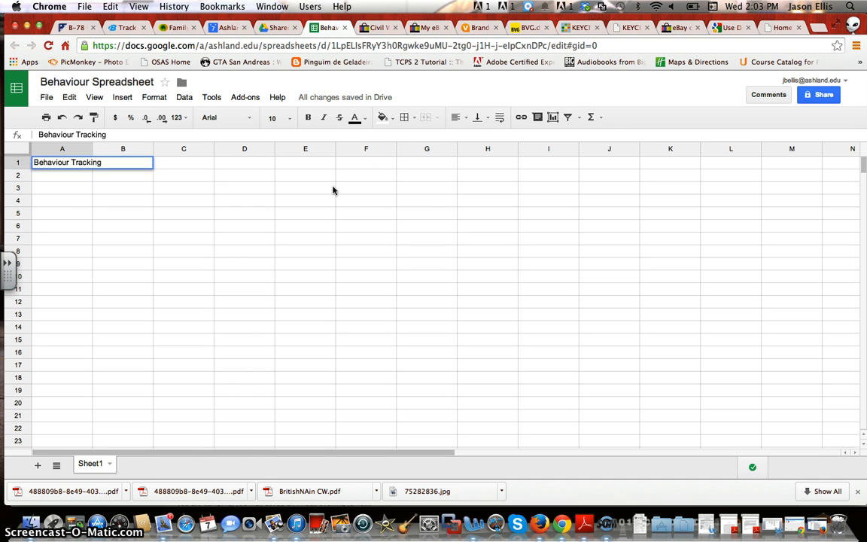
{"action": "left_click", "coordinate": [194, 164]}
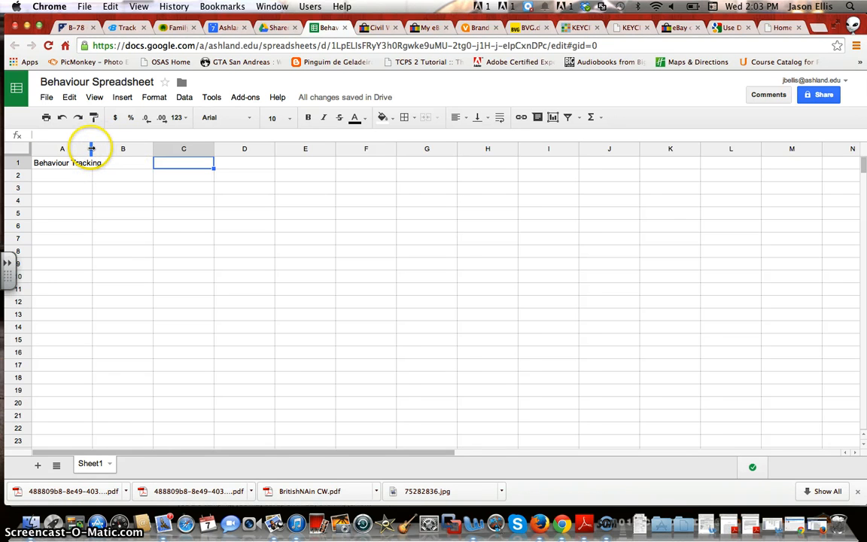
{"action": "double_click", "coordinate": [92, 150]}
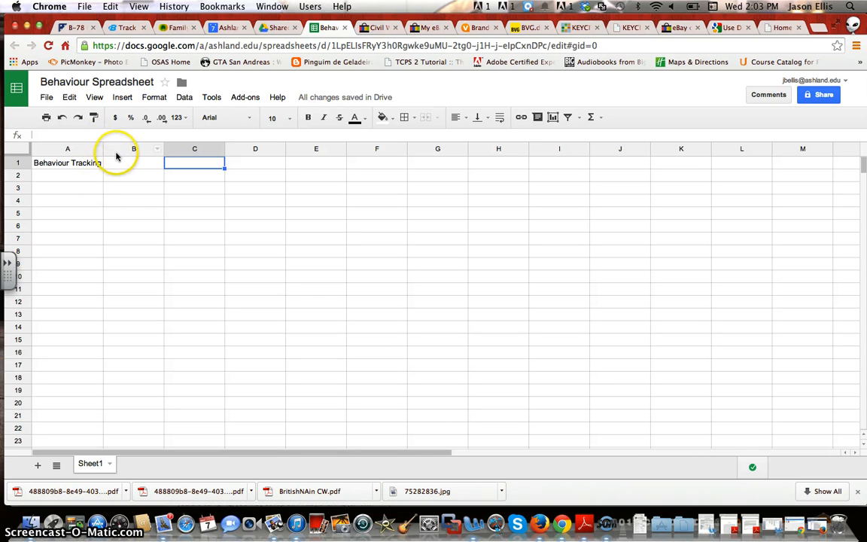
{"action": "left_click", "coordinate": [82, 177]}
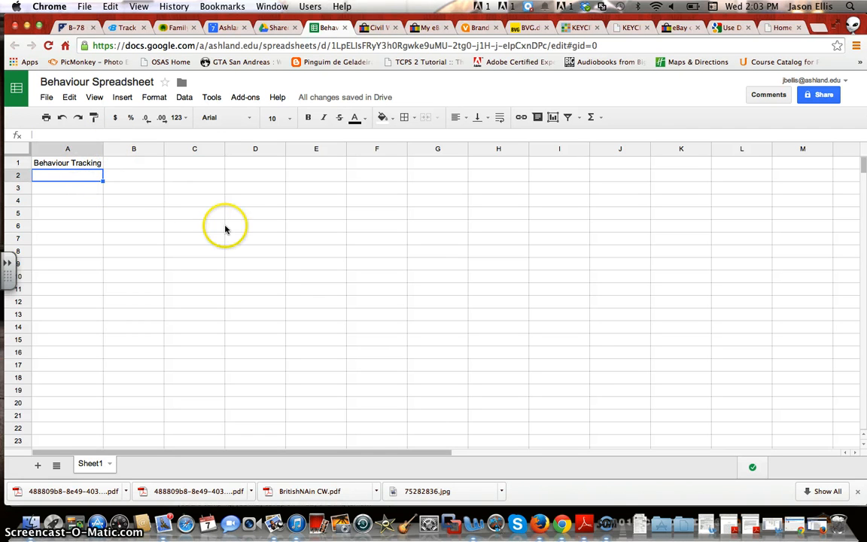
Label A2 and A3 as 'Obs. 1' and 'Obs. 2', correcting the autocompleted A3 entry
{"action": "type", "text": "O"}
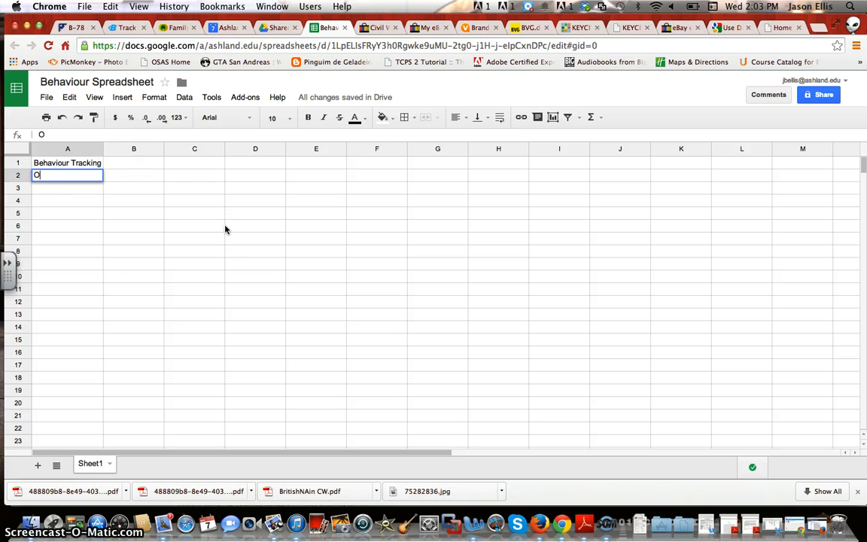
{"action": "type", "text": "bs. "}
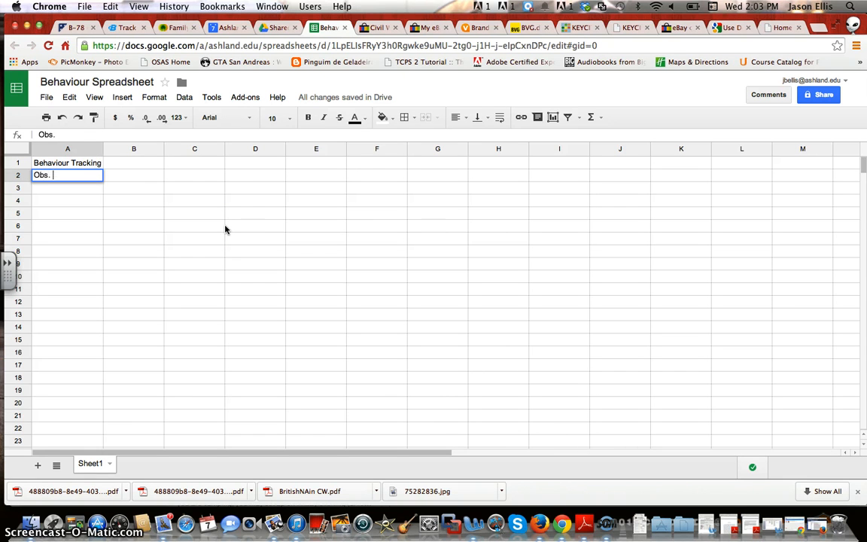
{"action": "type", "text": "1"}
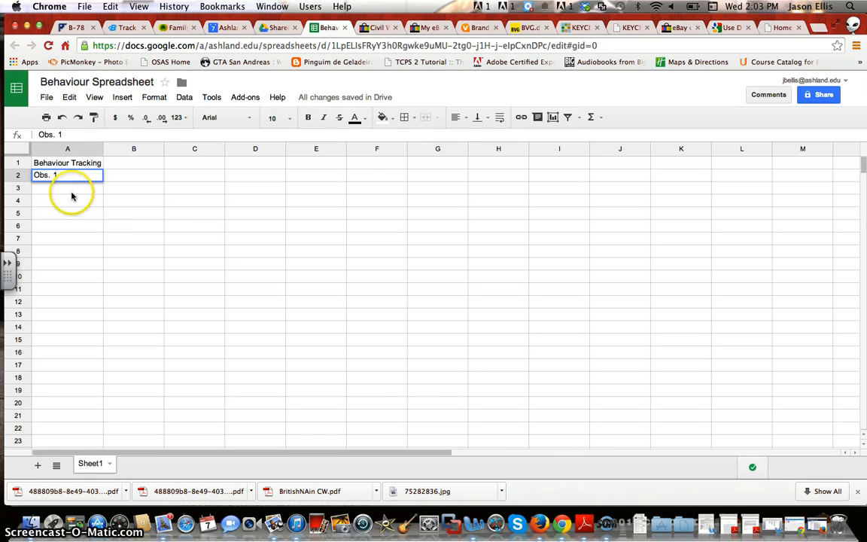
{"action": "left_click", "coordinate": [72, 194]}
{"action": "type", "text": "O"}
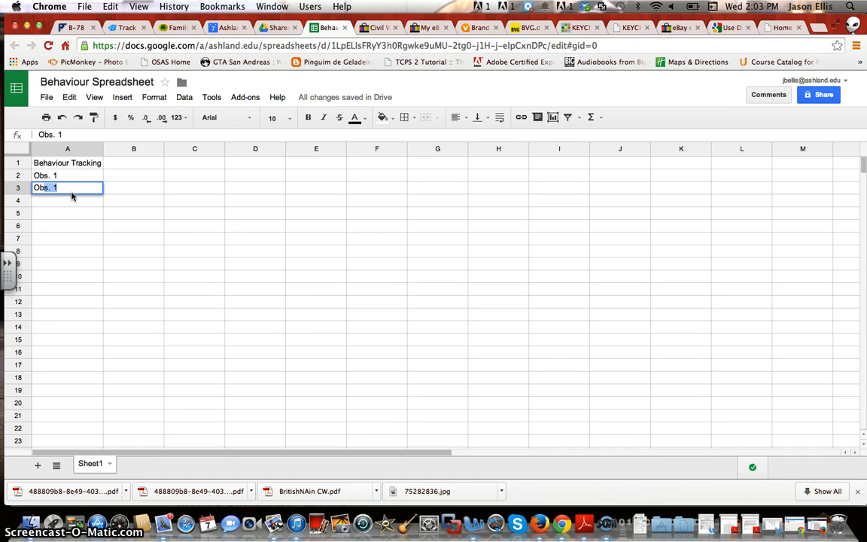
{"action": "key", "text": "Tab"}
{"action": "left_click", "coordinate": [73, 194]}
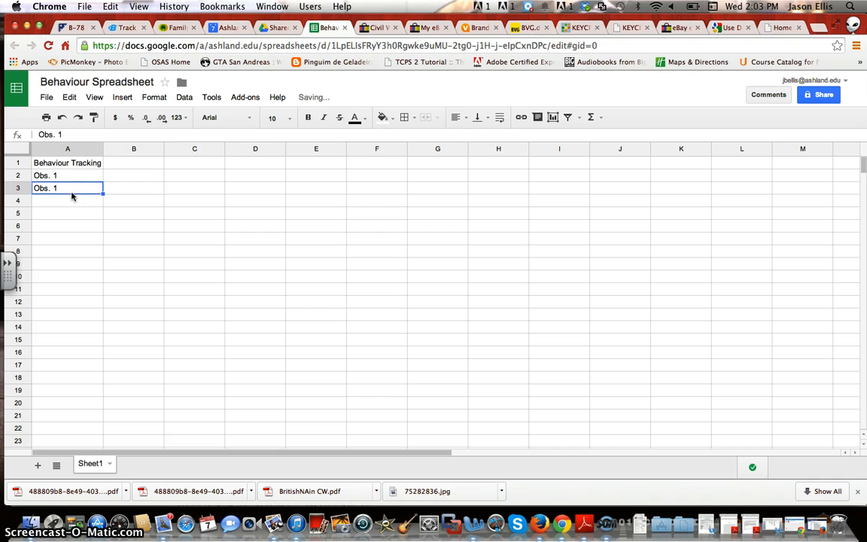
{"action": "double_click", "coordinate": [91, 188]}
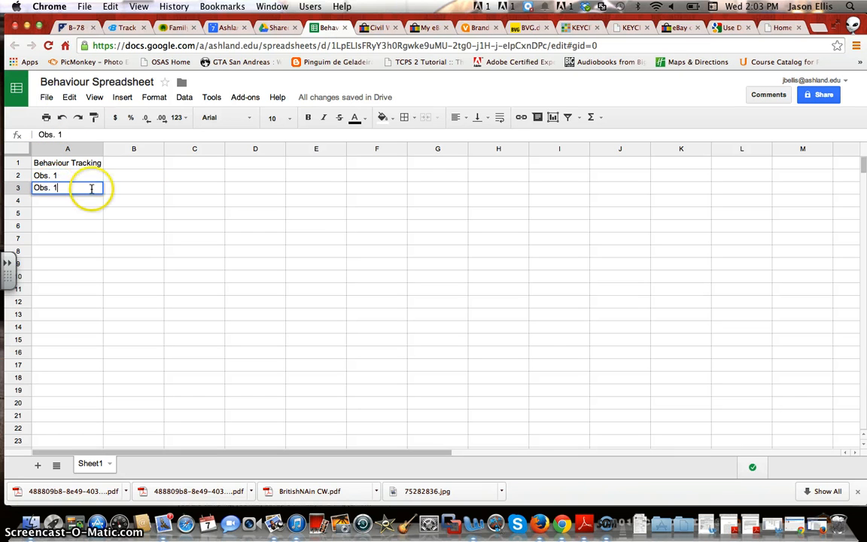
{"action": "key", "text": "BackSpace"}
{"action": "left_click", "coordinate": [83, 203]}
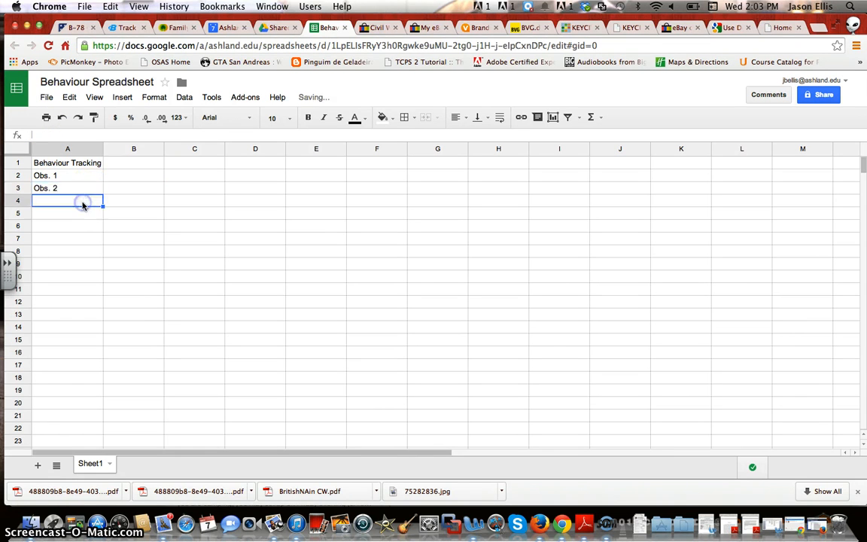
Fill A4:A6 with the labels 'Obs. 3', 'Obs. 4' and 'Obs. 5'
{"action": "type", "text": "P"}
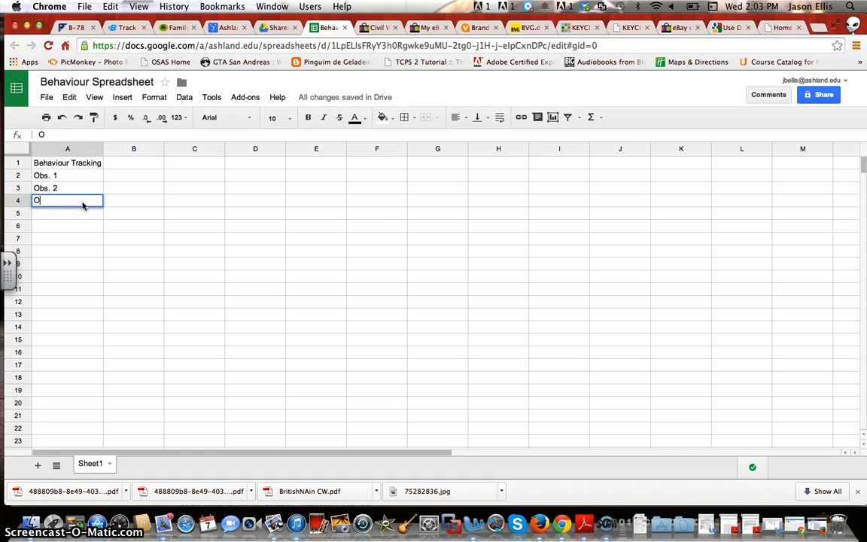
{"action": "type", "text": "bs. 3"}
{"action": "key", "text": "Return"}
{"action": "type", "text": "Obs"}
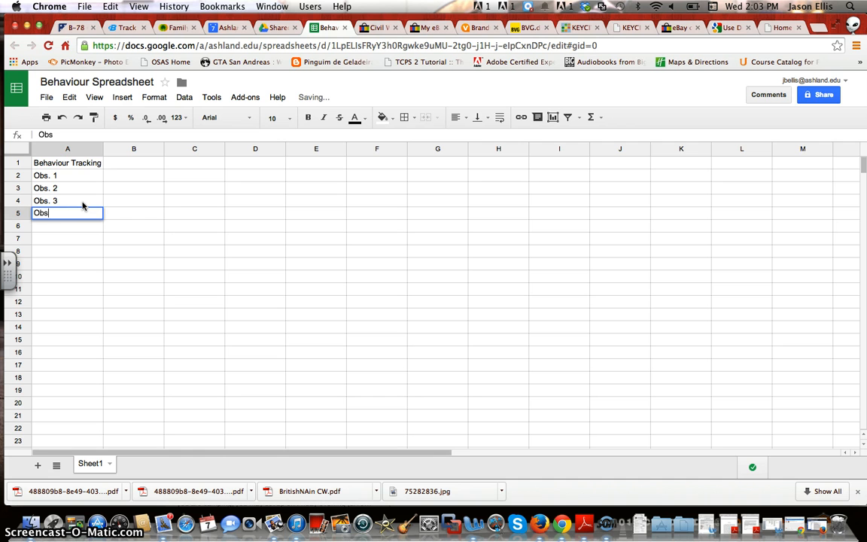
{"action": "type", "text": ". 4"}
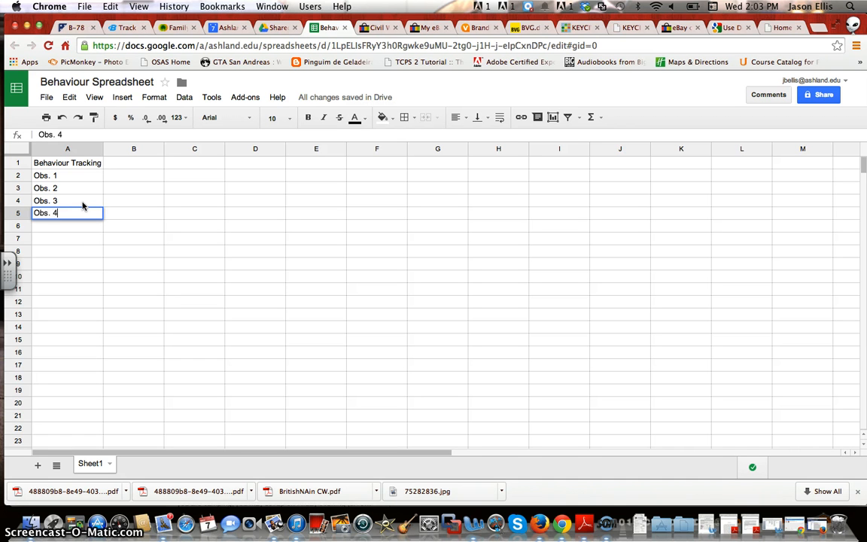
{"action": "key", "text": "Return"}
{"action": "type", "text": "Obs"}
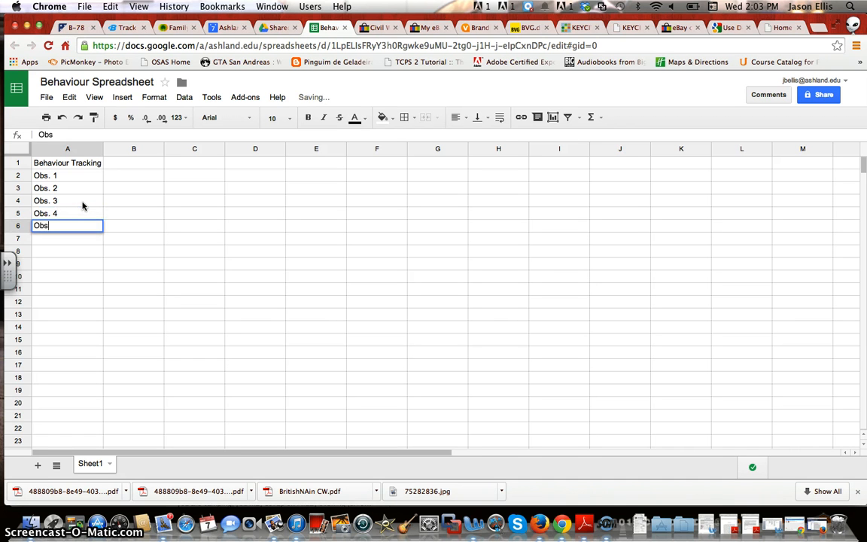
{"action": "type", "text": " 5"}
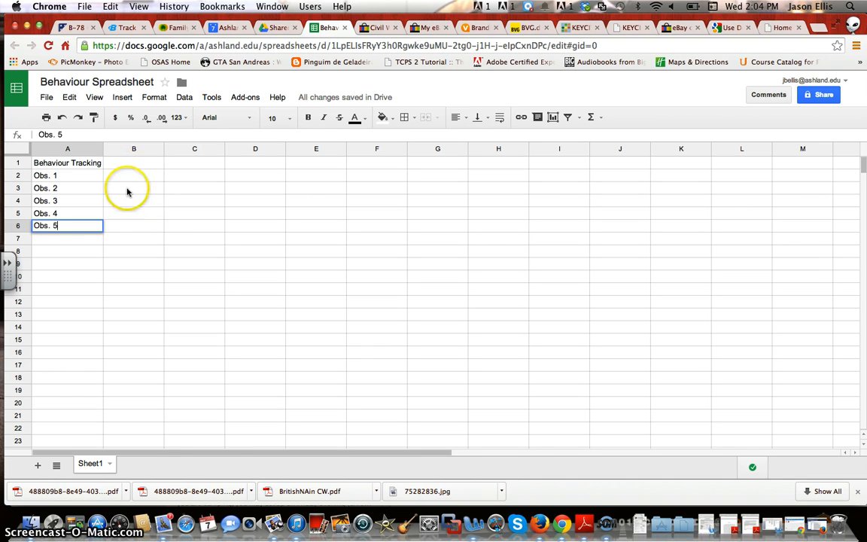
{"action": "left_click", "coordinate": [145, 173]}
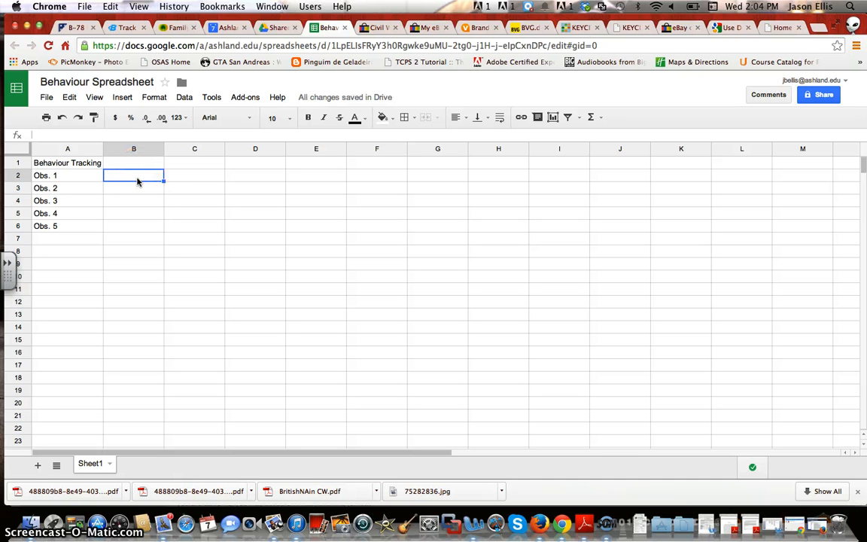
Enter seven tallies of 1 across B2:H2 for Obs. 1
{"action": "type", "text": "1"}
{"action": "key", "text": "Tab"}
{"action": "type", "text": "1"}
{"action": "key", "text": "Tab"}
{"action": "type", "text": "1"}
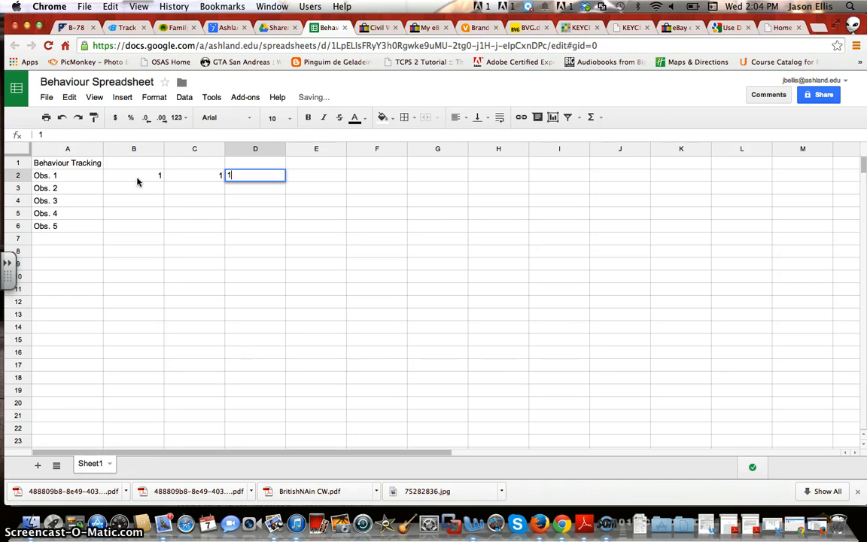
{"action": "key", "text": "Tab"}
{"action": "type", "text": "1"}
{"action": "key", "text": "Tab"}
{"action": "type", "text": "1"}
{"action": "key", "text": "Tab"}
{"action": "type", "text": "1"}
{"action": "key", "text": "Tab"}
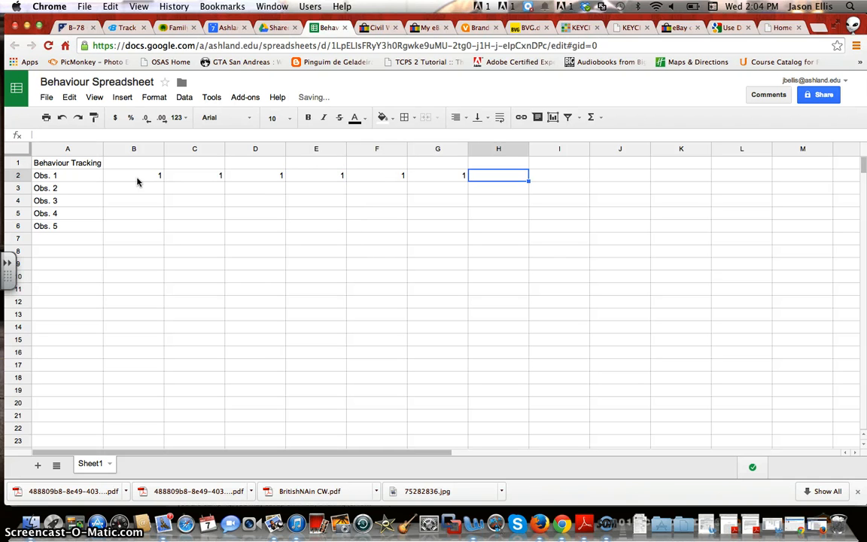
{"action": "type", "text": "1"}
{"action": "key", "text": "Tab"}
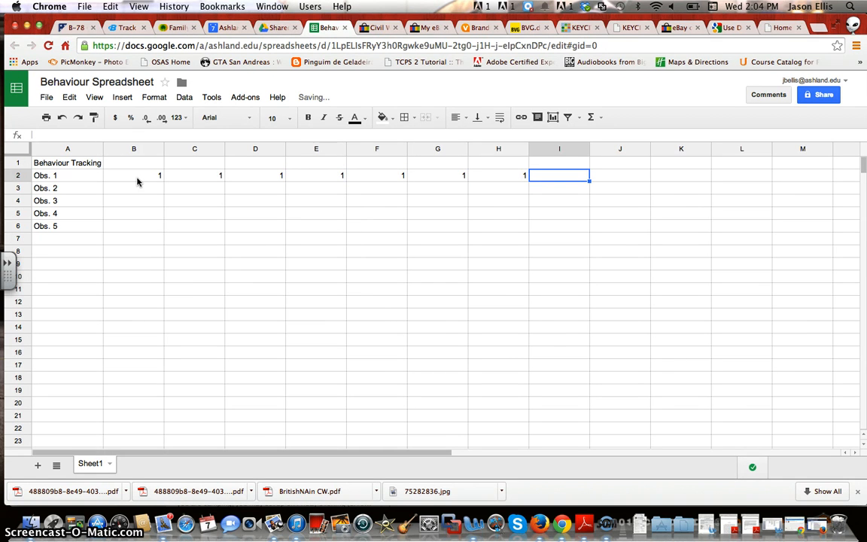
{"action": "key", "text": "Tab"}
{"action": "key", "text": "Down"}
{"action": "key", "text": "Up"}
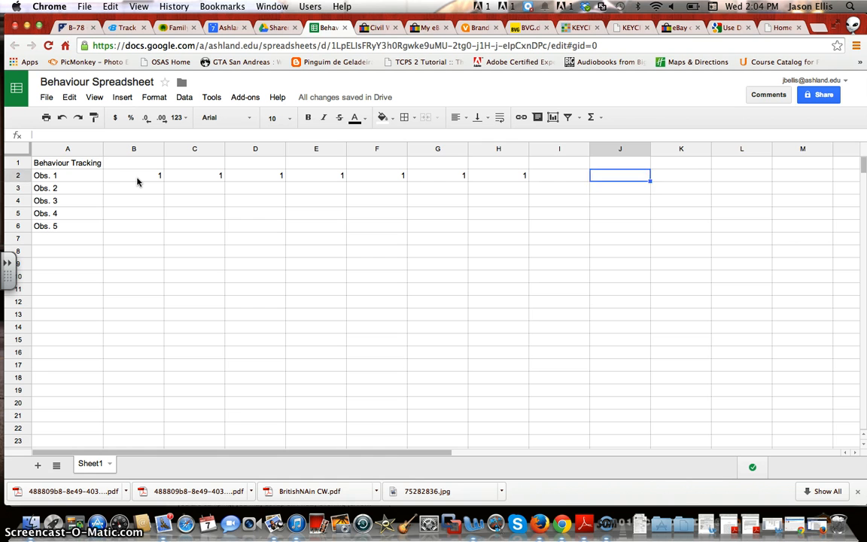
{"action": "key", "text": "Left"}
{"action": "key", "text": "Down"}
{"action": "key", "text": "Left"}
{"action": "key", "text": "Left"}
{"action": "key", "text": "Left"}
{"action": "key", "text": "Left"}
{"action": "key", "text": "Left"}
{"action": "key", "text": "Left"}
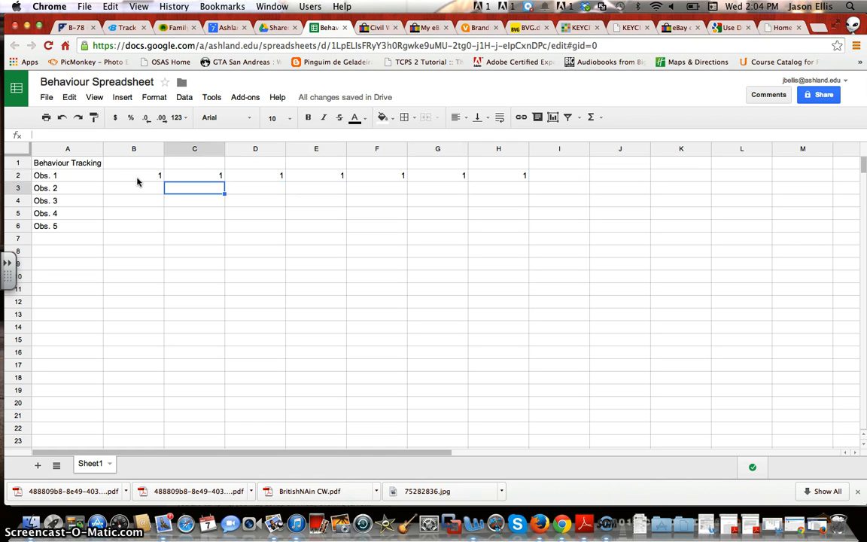
{"action": "key", "text": "Left"}
{"action": "key", "text": "Up"}
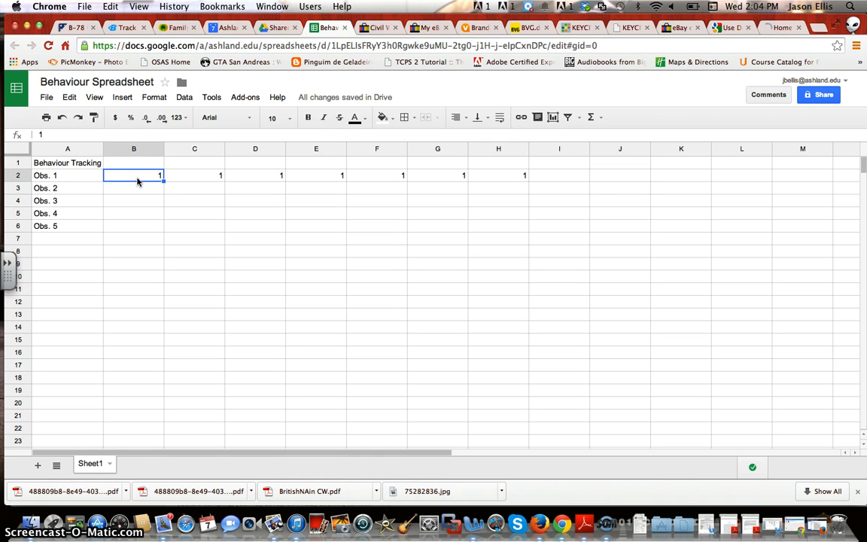
{"action": "key", "text": "Right"}
{"action": "key", "text": "Right"}
{"action": "key", "text": "Right"}
{"action": "key", "text": "Right"}
{"action": "key", "text": "Right"}
{"action": "key", "text": "Right"}
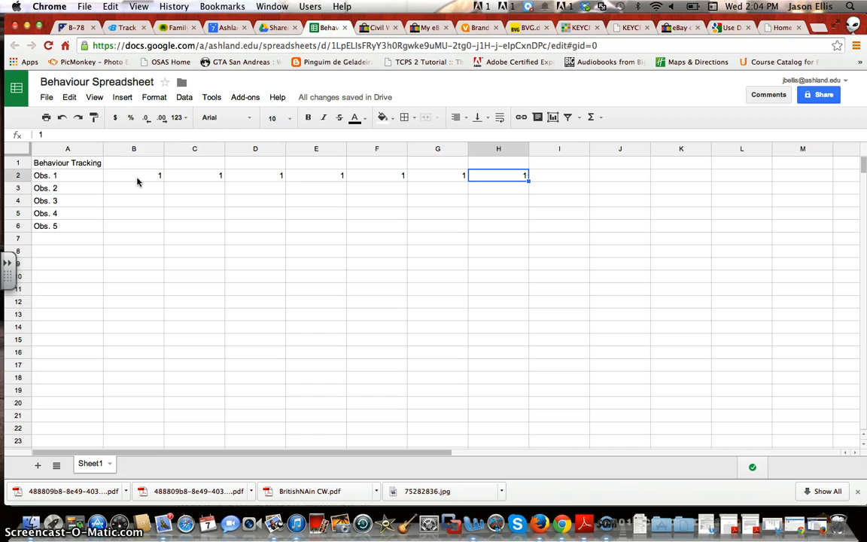
Enter tallies of 1 in B3:D3 for Obs. 2 and B4:J4 for Obs. 3
{"action": "key", "text": "Down"}
{"action": "key", "text": "Left"}
{"action": "key", "text": "Left"}
{"action": "key", "text": "Left"}
{"action": "key", "text": "Left"}
{"action": "key", "text": "Left"}
{"action": "key", "text": "Left"}
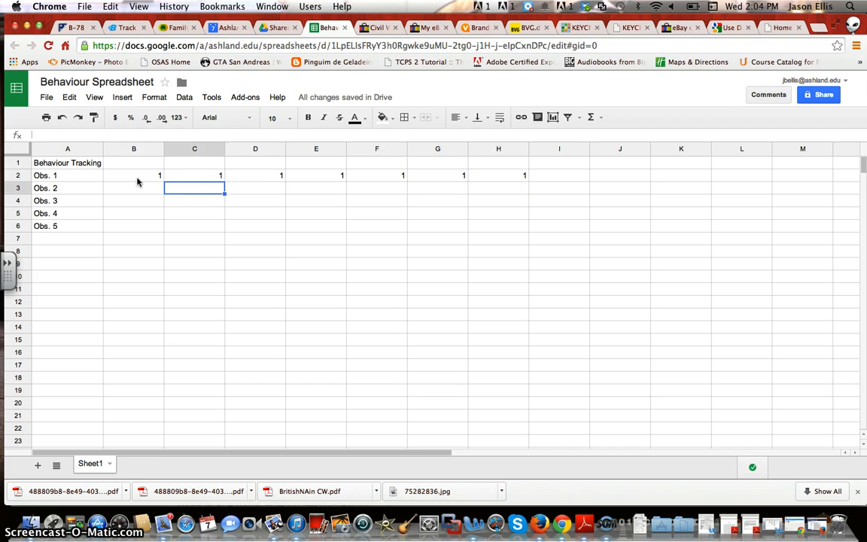
{"action": "type", "text": "1"}
{"action": "key", "text": "Right"}
{"action": "type", "text": "1"}
{"action": "key", "text": "Right"}
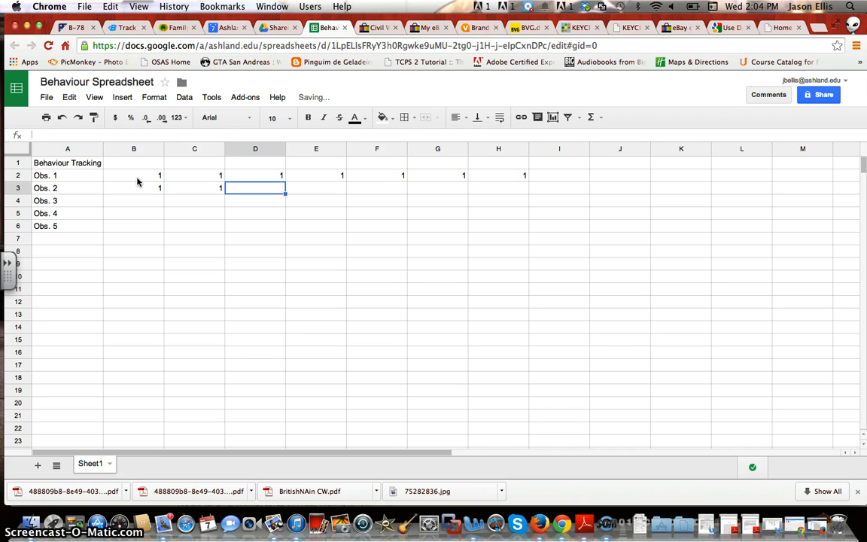
{"action": "type", "text": "1"}
{"action": "key", "text": "Right"}
{"action": "key", "text": "Down"}
{"action": "key", "text": "Left"}
{"action": "key", "text": "Left"}
{"action": "key", "text": "Left"}
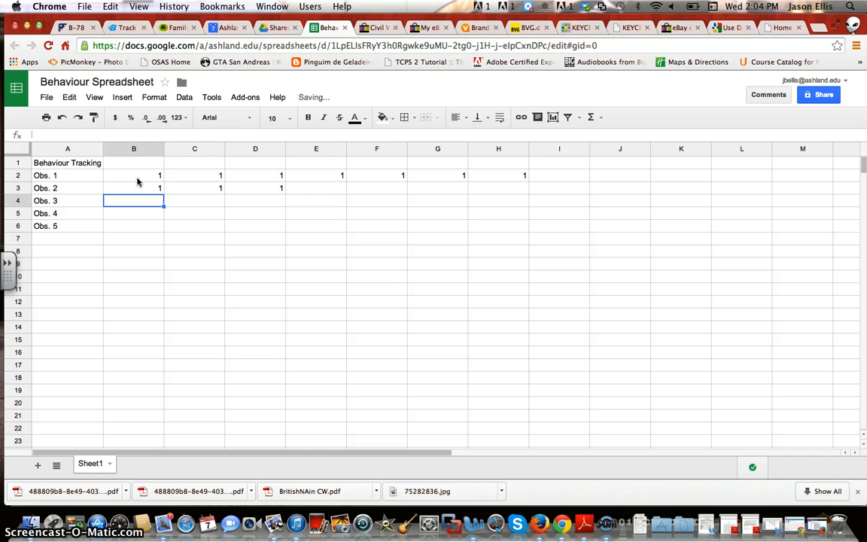
{"action": "type", "text": "1"}
{"action": "key", "text": "Right"}
{"action": "type", "text": "1"}
{"action": "key", "text": "Right"}
{"action": "type", "text": "1"}
{"action": "key", "text": "Right"}
{"action": "type", "text": "1"}
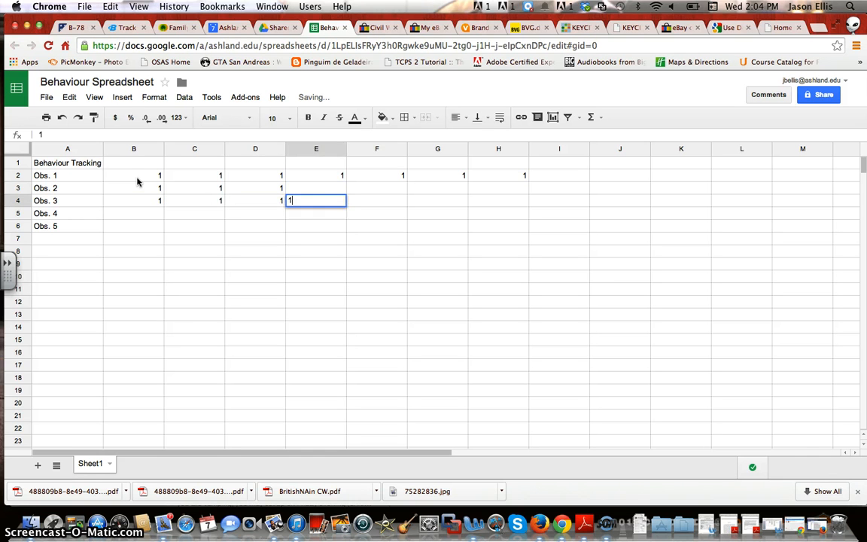
{"action": "key", "text": "Right"}
{"action": "type", "text": "1"}
{"action": "key", "text": "Right"}
{"action": "type", "text": "1"}
{"action": "key", "text": "Right"}
{"action": "type", "text": "1"}
{"action": "key", "text": "Right"}
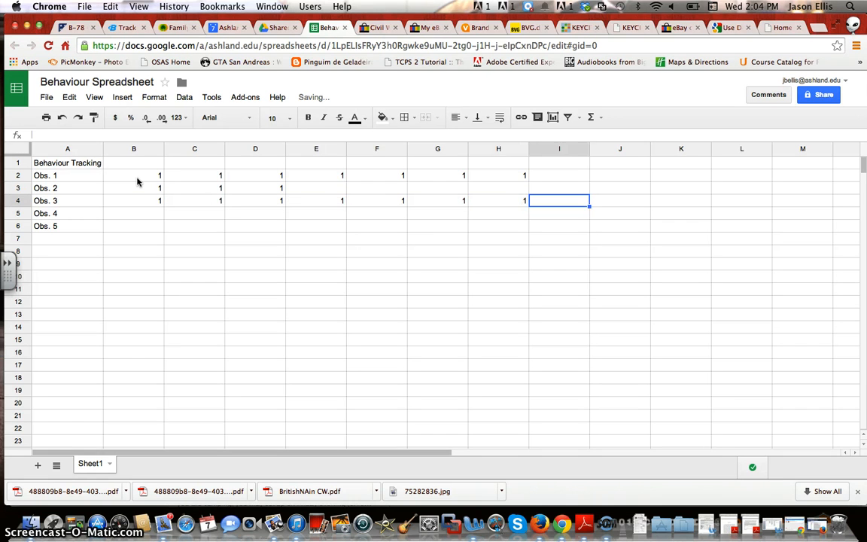
{"action": "type", "text": "1"}
{"action": "key", "text": "Right"}
{"action": "type", "text": "1"}
Enter tallies of 1 in B5:D5 for Obs. 4 and B6:H6 for Obs. 5
{"action": "key", "text": "Down"}
{"action": "key", "text": "Left"}
{"action": "key", "text": "Left"}
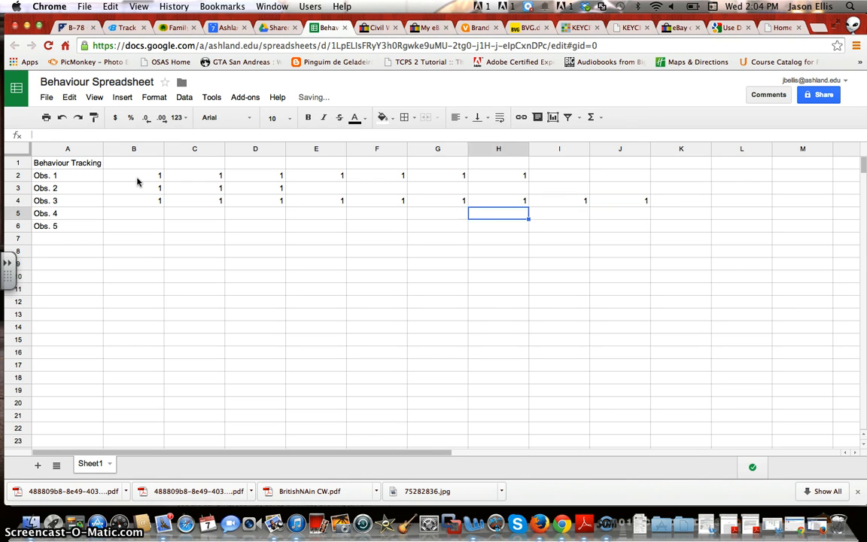
{"action": "key", "text": "Left"}
{"action": "key", "text": "Left"}
{"action": "key", "text": "Left"}
{"action": "key", "text": "Left"}
{"action": "key", "text": "Left"}
{"action": "key", "text": "Left"}
{"action": "type", "text": "1"}
{"action": "key", "text": "Right"}
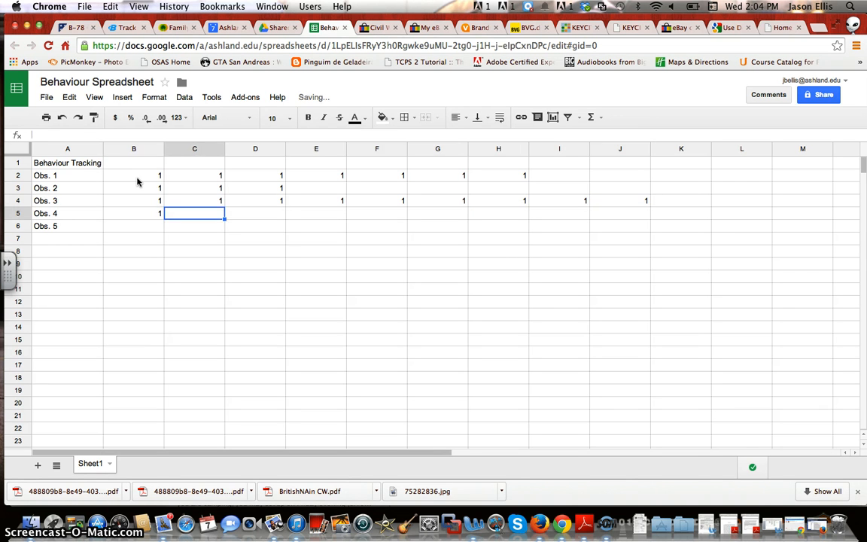
{"action": "type", "text": "1"}
{"action": "key", "text": "Right"}
{"action": "type", "text": "1"}
{"action": "key", "text": "Down"}
{"action": "key", "text": "Left"}
{"action": "key", "text": "Left"}
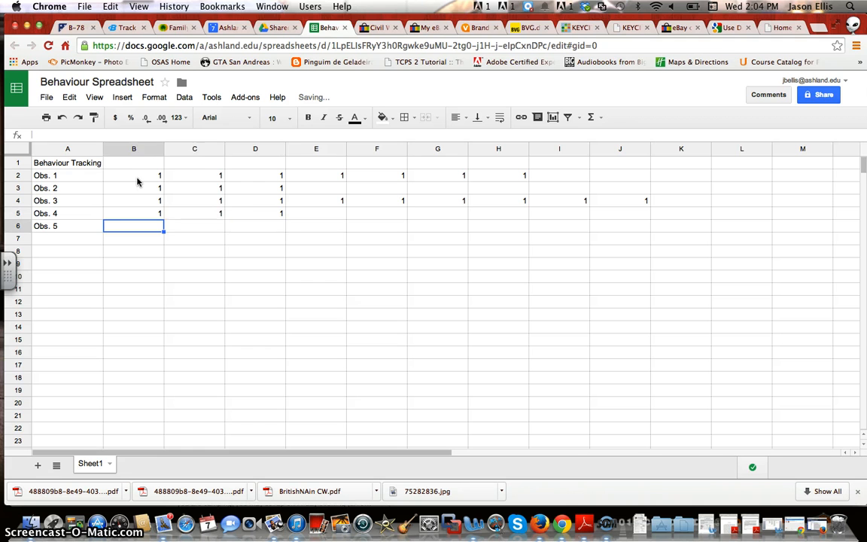
{"action": "type", "text": "1"}
{"action": "key", "text": "Right"}
{"action": "type", "text": "1"}
{"action": "key", "text": "Right"}
{"action": "type", "text": "1"}
{"action": "key", "text": "Right"}
{"action": "type", "text": "1"}
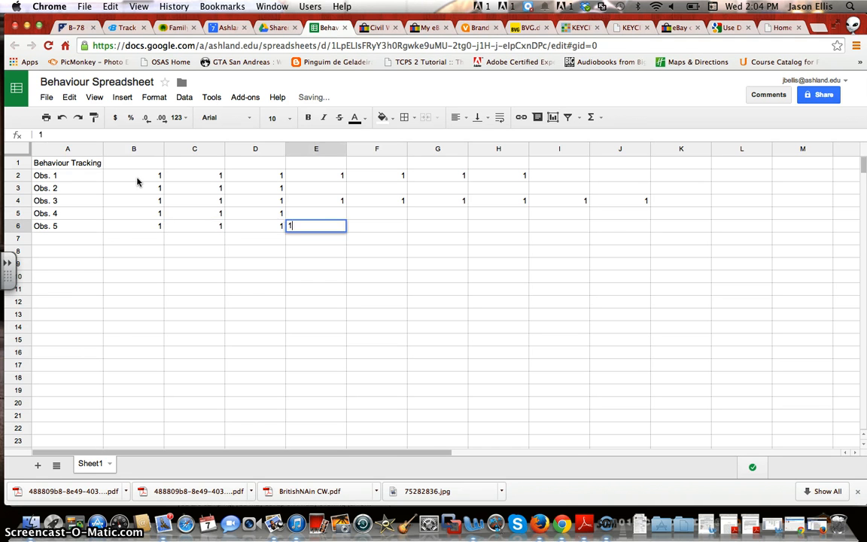
{"action": "key", "text": "Right"}
{"action": "type", "text": "1"}
{"action": "key", "text": "Right"}
{"action": "type", "text": "1"}
{"action": "key", "text": "Right"}
{"action": "type", "text": "1"}
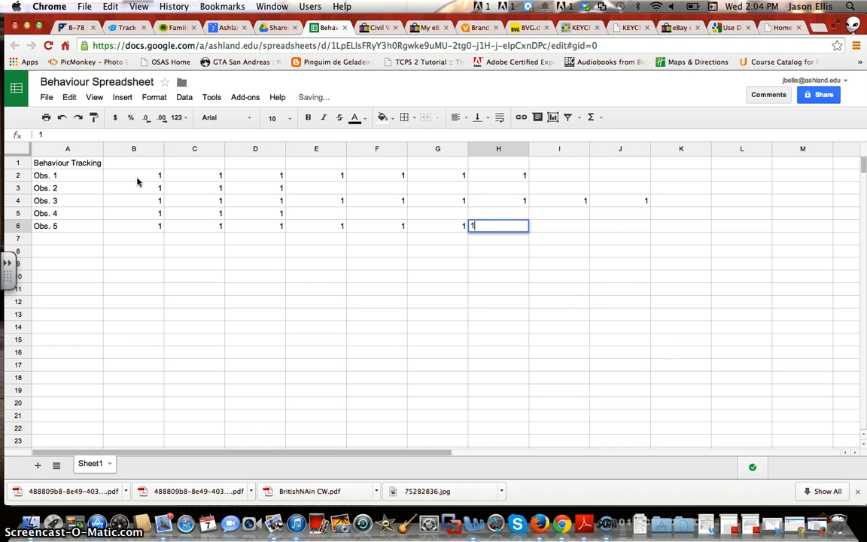
{"action": "key", "text": "Right"}
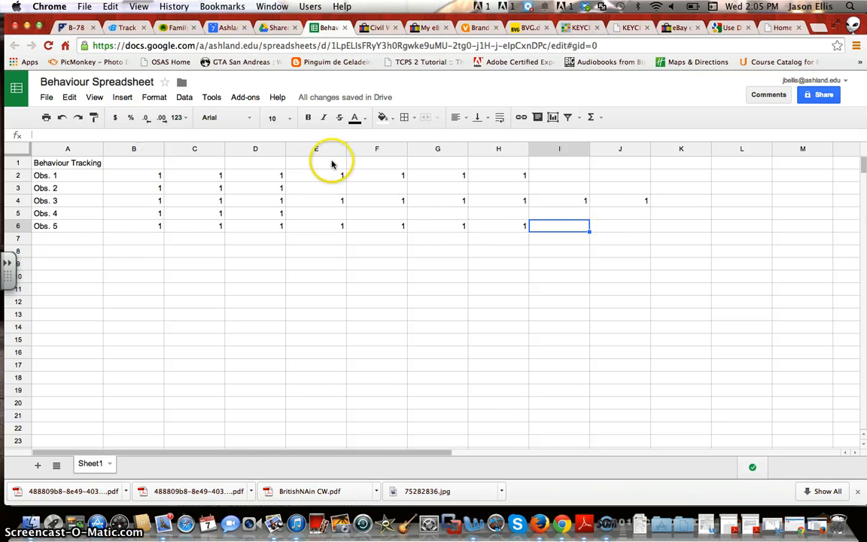
Auto-fit each of columns B through J so the single-digit tallies sit compactly
{"action": "double_click", "coordinate": [163, 148]}
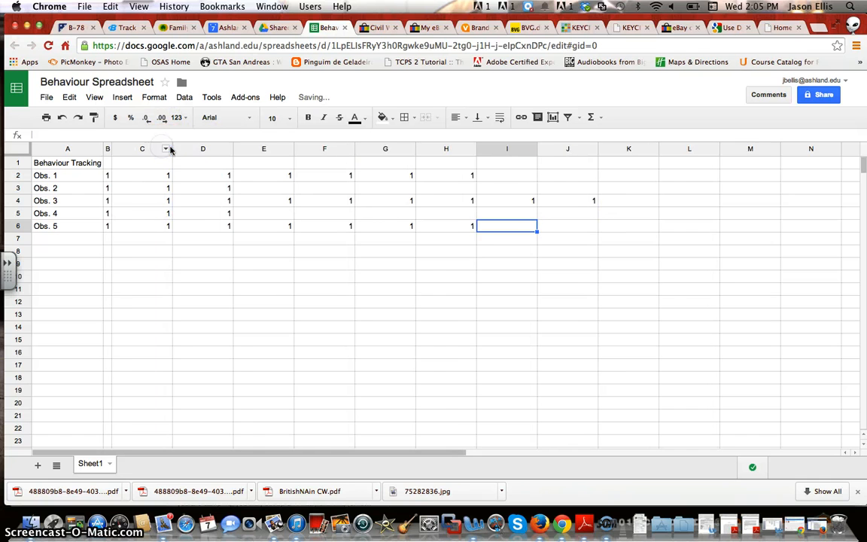
{"action": "double_click", "coordinate": [171, 149]}
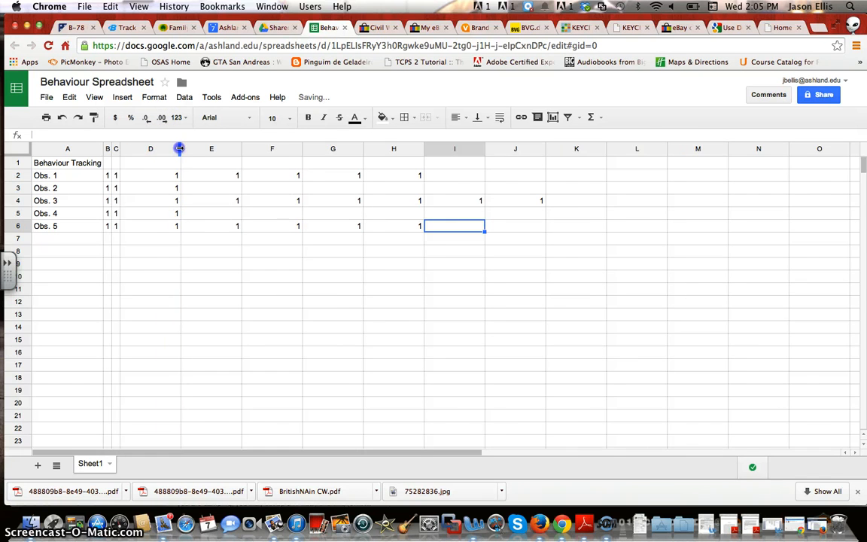
{"action": "double_click", "coordinate": [180, 148]}
{"action": "double_click", "coordinate": [189, 148]}
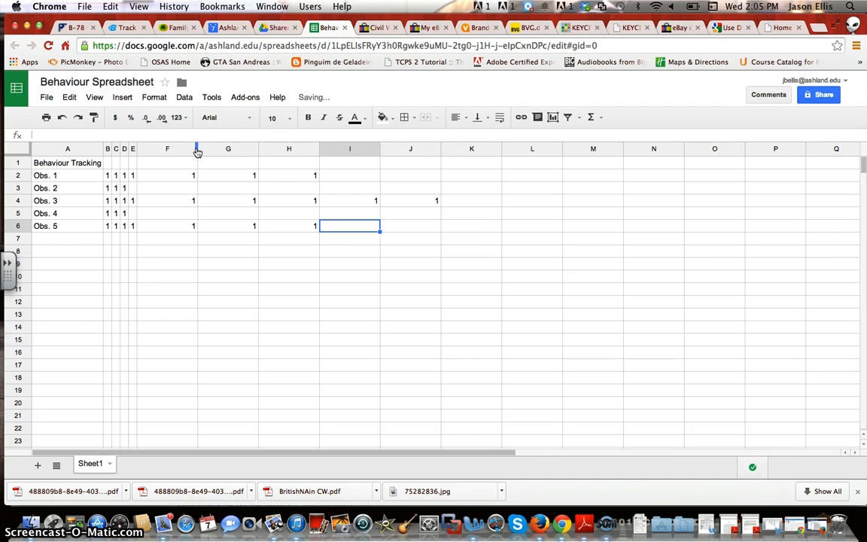
{"action": "double_click", "coordinate": [197, 148]}
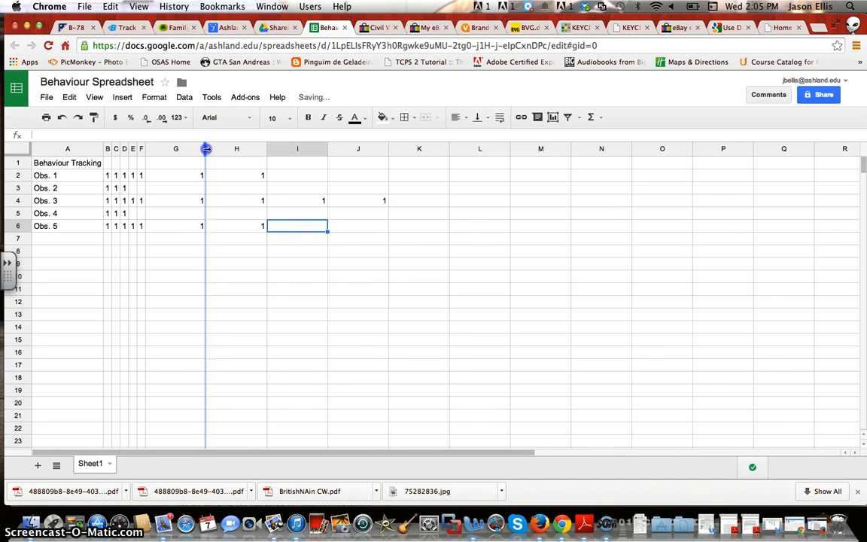
{"action": "double_click", "coordinate": [205, 148]}
{"action": "double_click", "coordinate": [214, 149]}
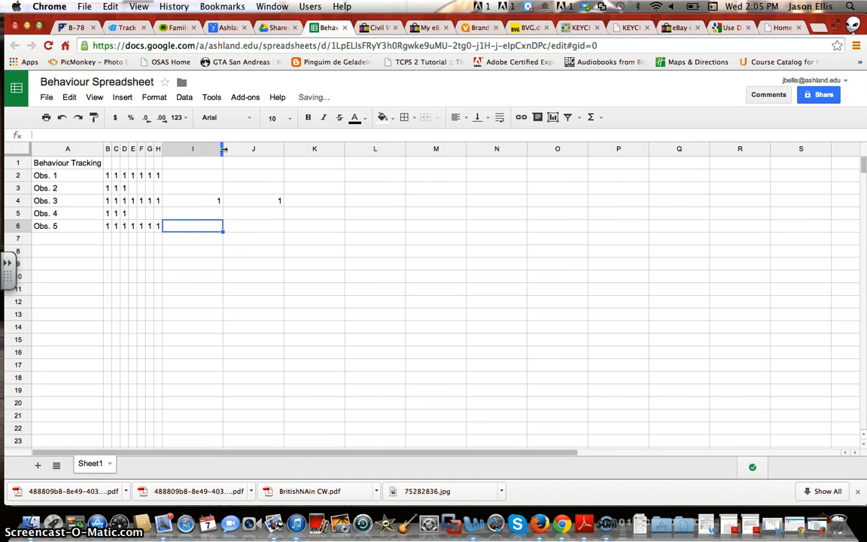
{"action": "double_click", "coordinate": [224, 148]}
{"action": "double_click", "coordinate": [224, 148]}
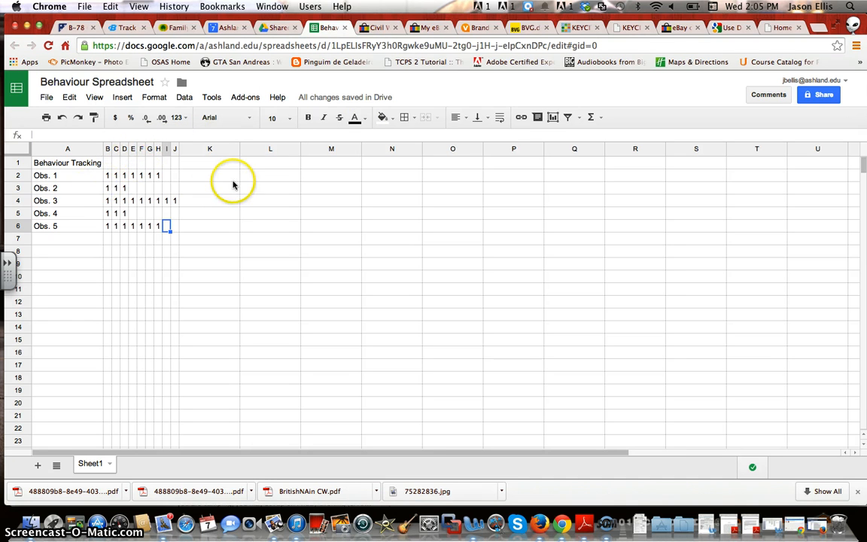
Total the Obs. 3 tallies B4:J4 with SUM in K4 (showing 9), then select row 2's tallies
{"action": "left_click", "coordinate": [108, 177]}
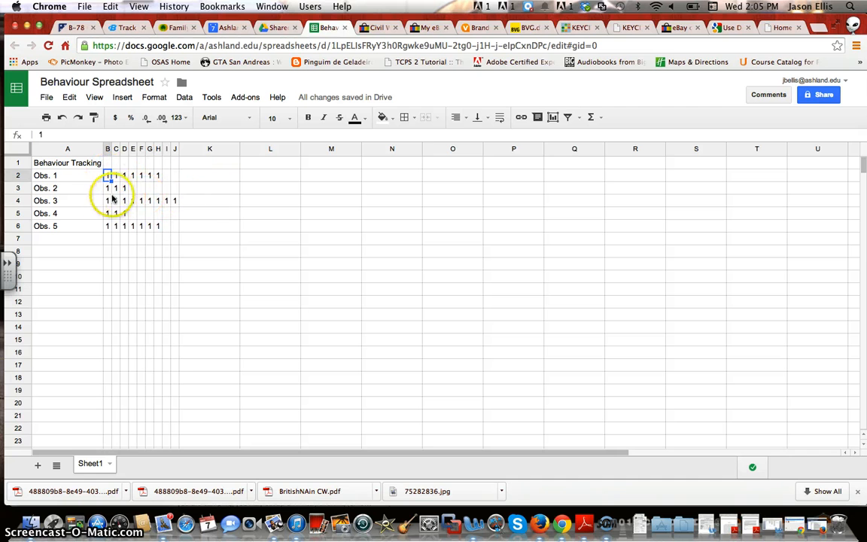
{"action": "left_click_drag", "start_coordinate": [107, 200], "coordinate": [178, 203]}
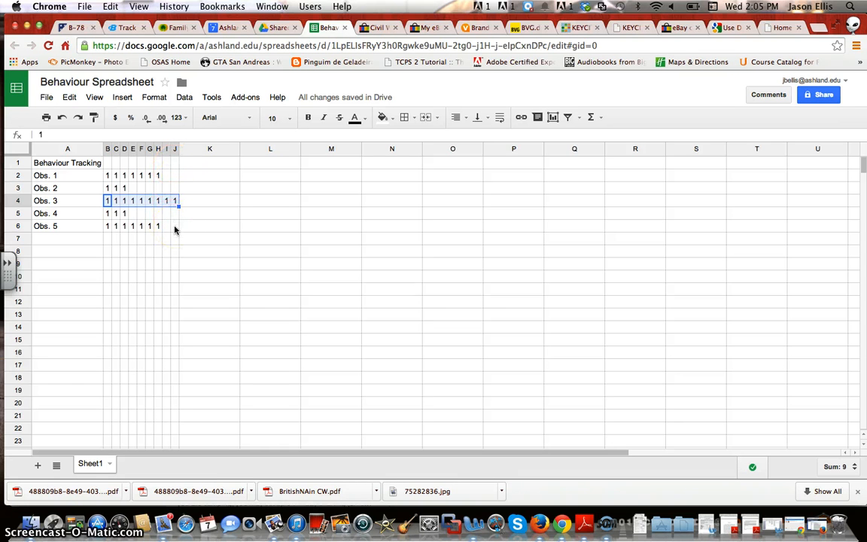
{"action": "left_click", "coordinate": [590, 117]}
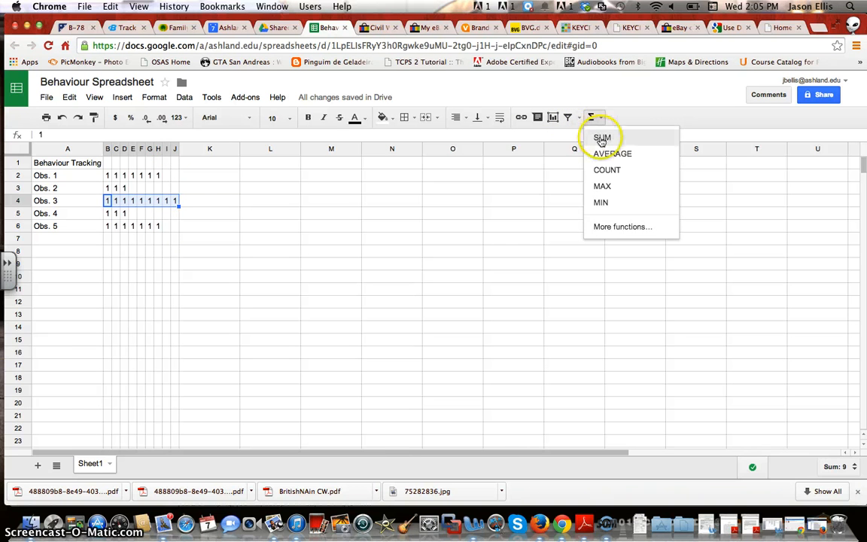
{"action": "left_click", "coordinate": [602, 139]}
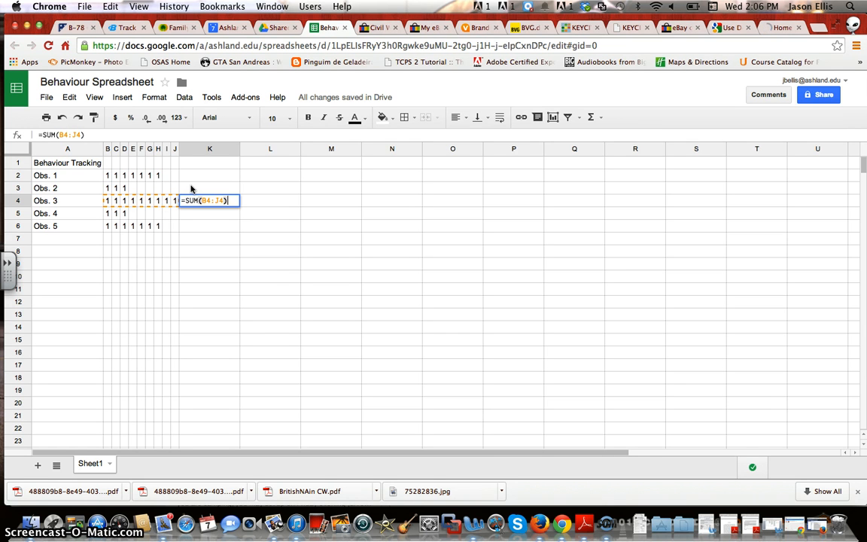
{"action": "key", "text": "Return"}
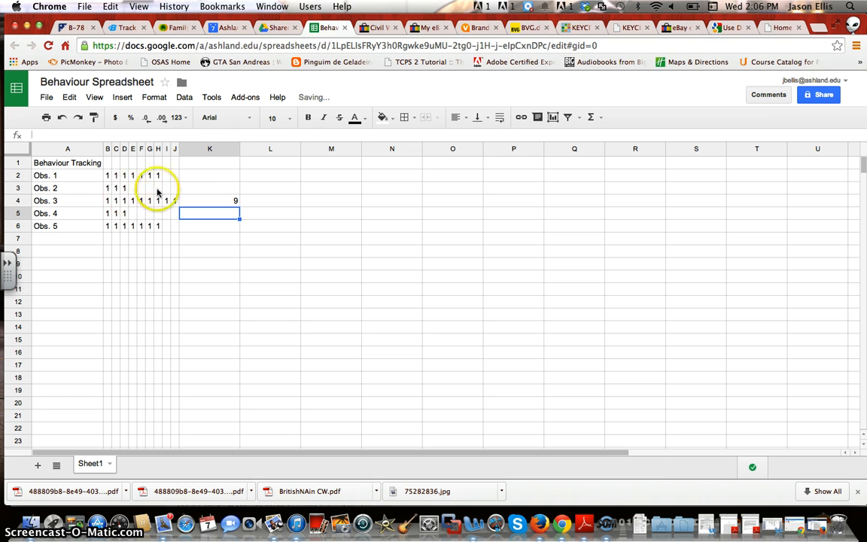
{"action": "left_click", "coordinate": [109, 176]}
{"action": "left_click_drag", "start_coordinate": [112, 176], "coordinate": [147, 175]}
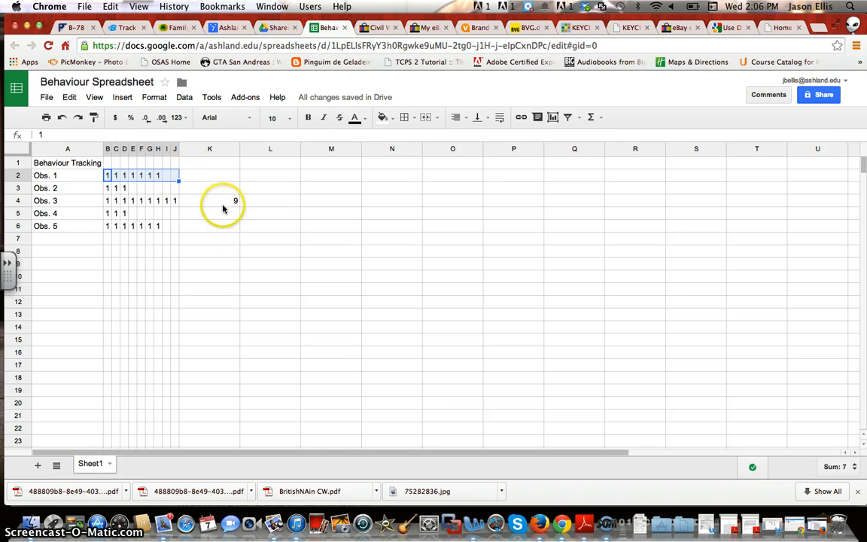
Add SUM totals for Obs. 1 and Obs. 2 in K2 (7) and K3 (3)
{"action": "left_click", "coordinate": [600, 118]}
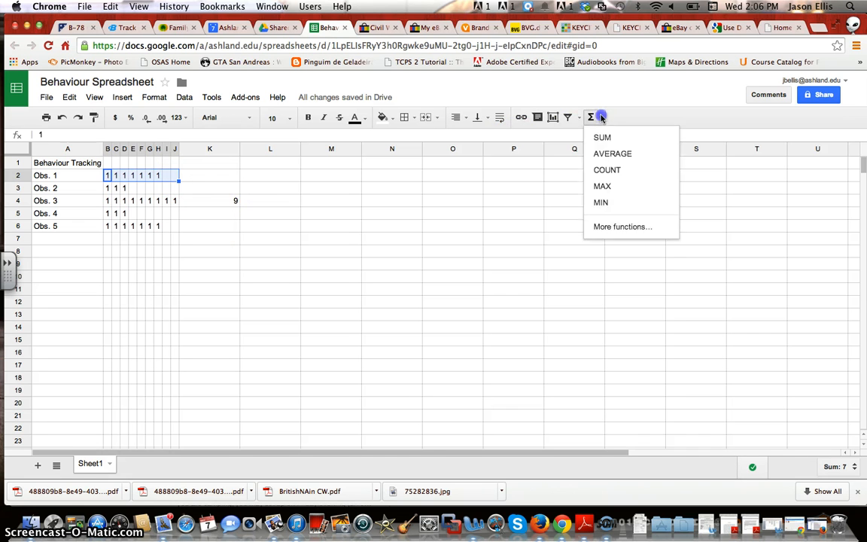
{"action": "left_click", "coordinate": [602, 136]}
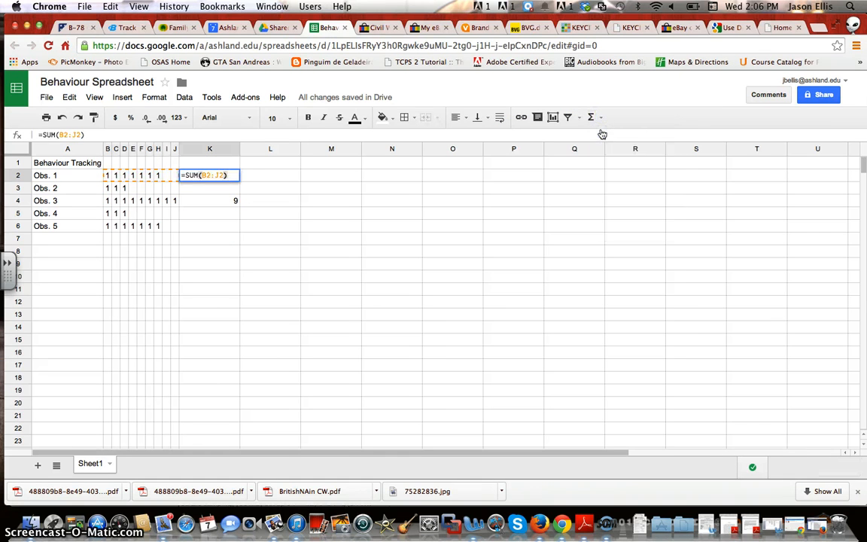
{"action": "key", "text": "Return"}
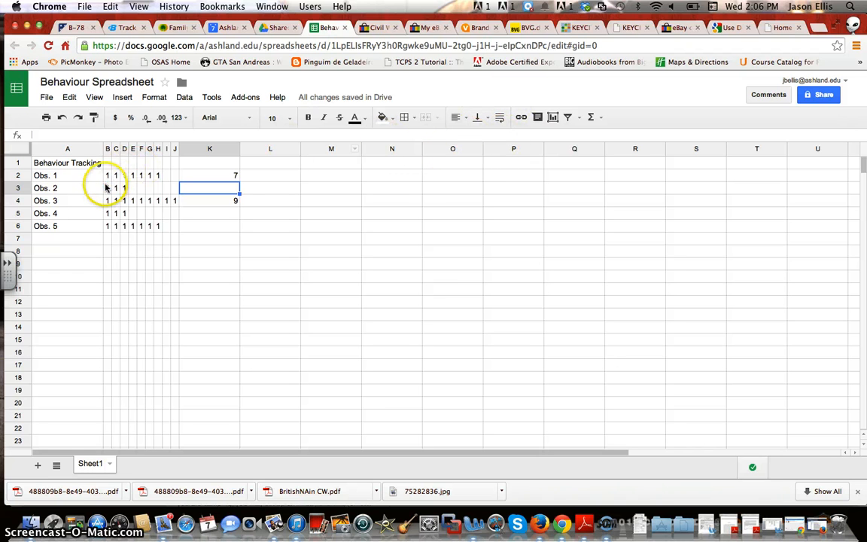
{"action": "left_click_drag", "start_coordinate": [106, 188], "coordinate": [177, 195]}
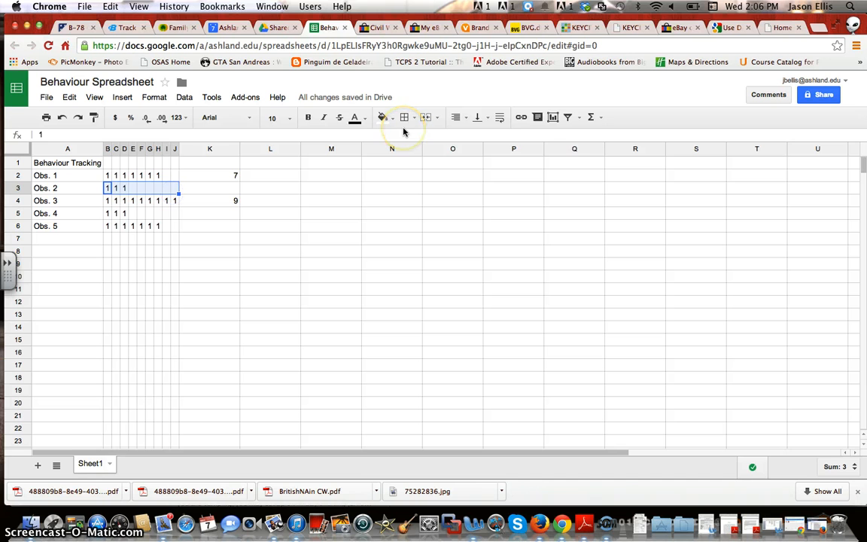
{"action": "left_click", "coordinate": [599, 119]}
{"action": "left_click", "coordinate": [603, 137]}
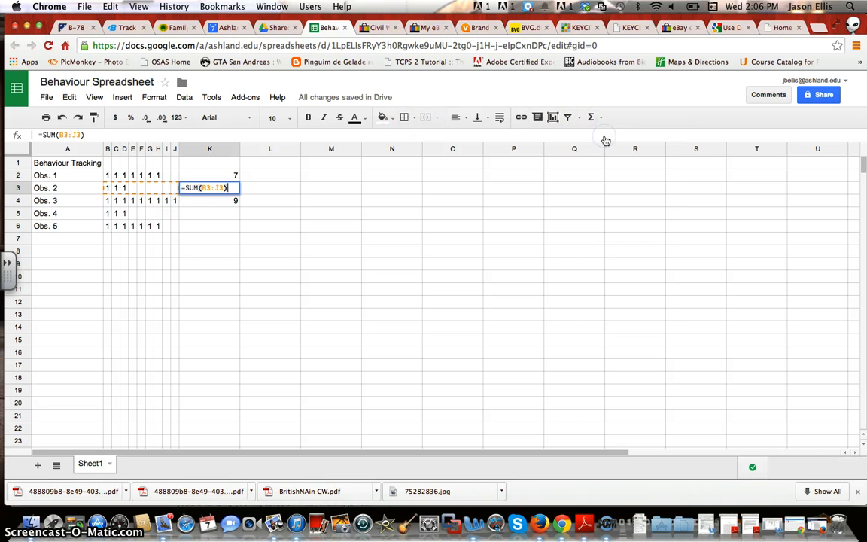
{"action": "key", "text": "Return"}
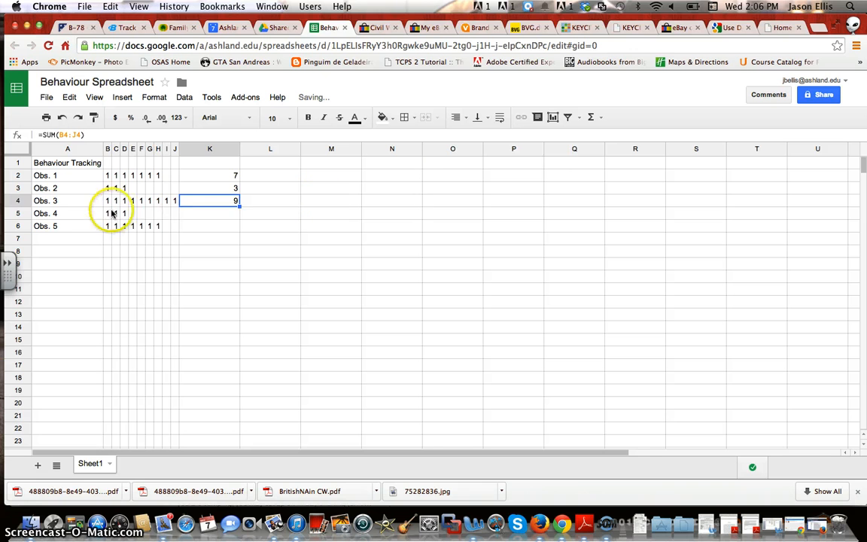
Add SUM totals for Obs. 4 and Obs. 5 in K5 (3) and K6 (7)
{"action": "left_click_drag", "start_coordinate": [107, 214], "coordinate": [172, 218]}
{"action": "left_click", "coordinate": [592, 117]}
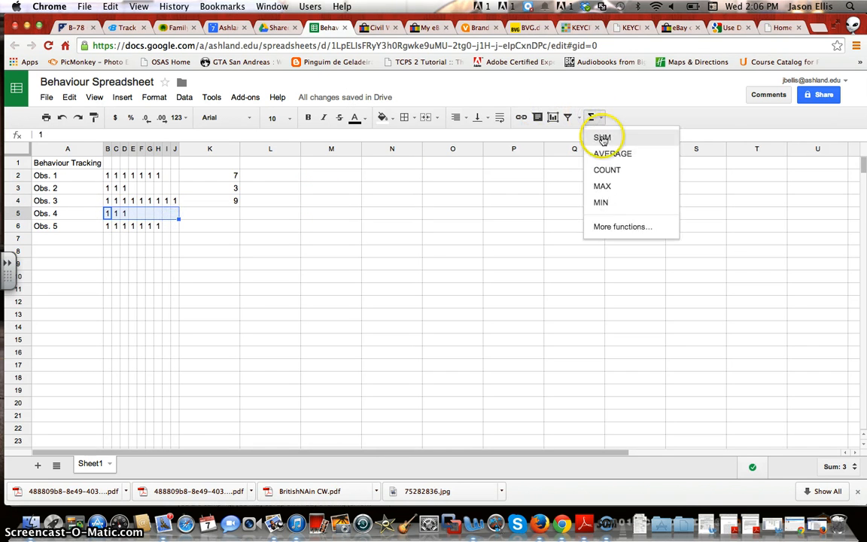
{"action": "left_click", "coordinate": [602, 137]}
{"action": "key", "text": "Return"}
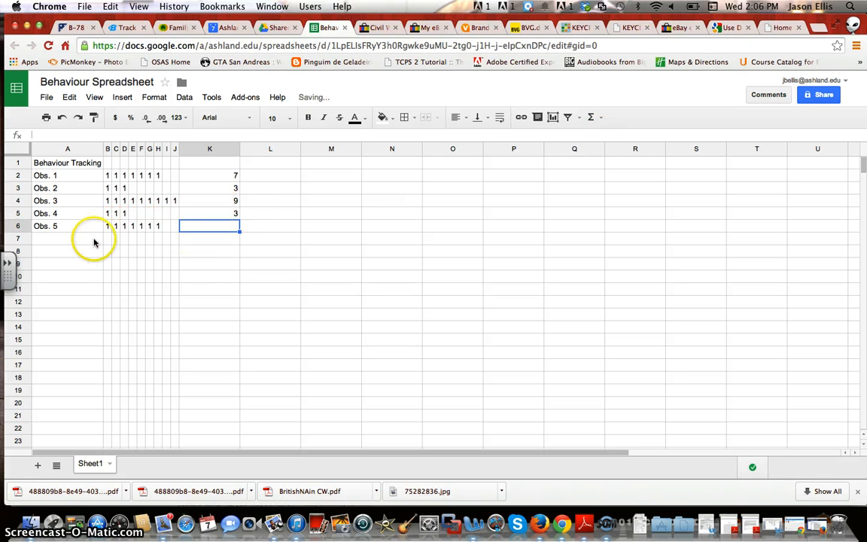
{"action": "left_click_drag", "start_coordinate": [106, 225], "coordinate": [178, 227]}
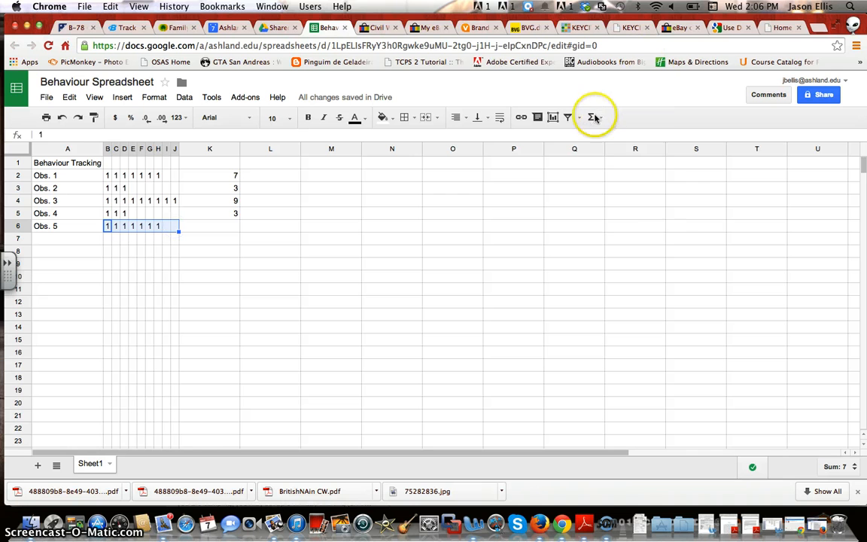
{"action": "left_click", "coordinate": [591, 117]}
{"action": "left_click", "coordinate": [603, 138]}
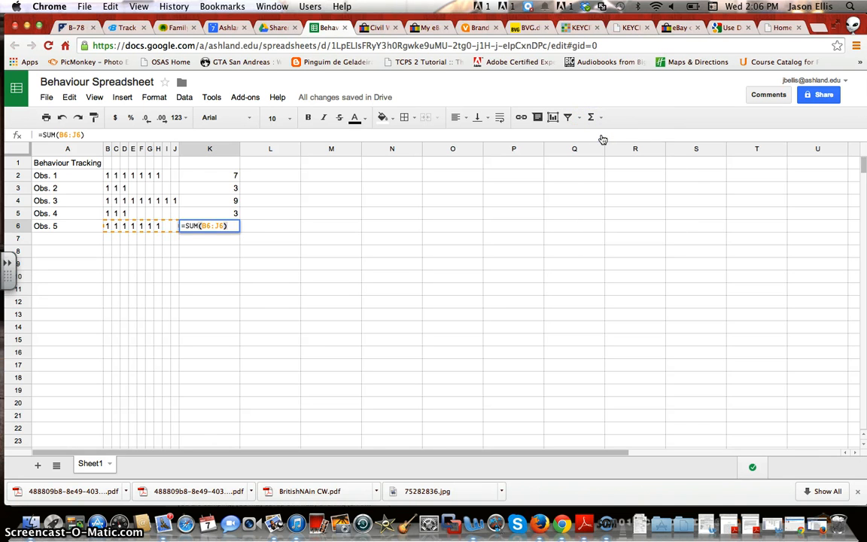
{"action": "key", "text": "Return"}
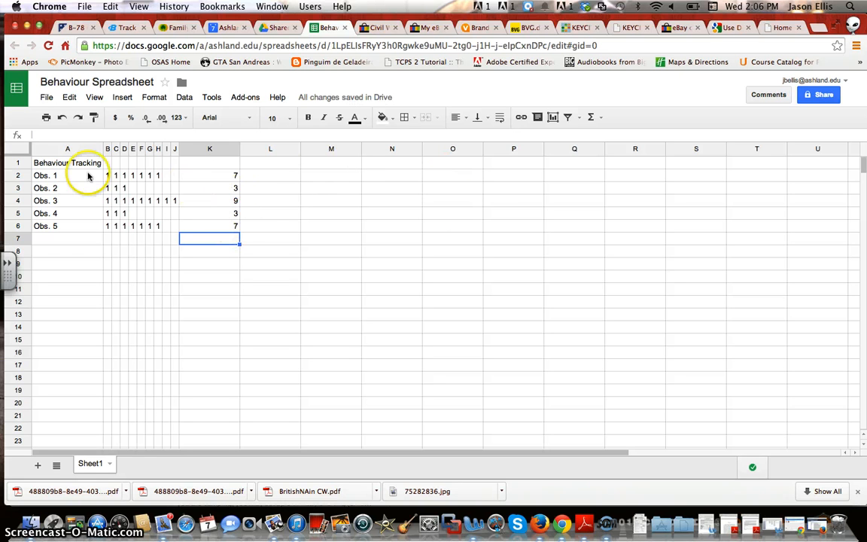
Select labels A2:A6 and totals K2:K6, then insert a chart from them
{"action": "left_click", "coordinate": [58, 176]}
{"action": "left_click_drag", "start_coordinate": [58, 176], "coordinate": [56, 226]}
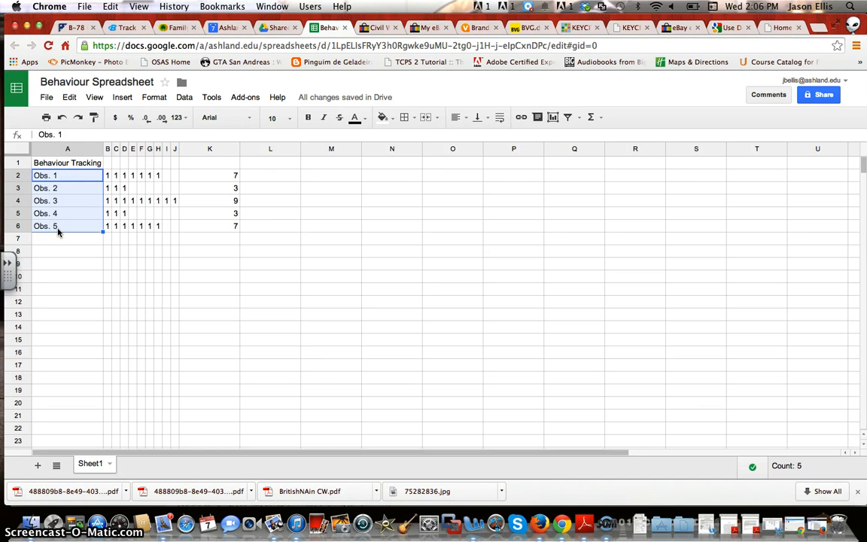
{"action": "left_click", "coordinate": [235, 178]}
{"action": "left_click_drag", "start_coordinate": [234, 179], "coordinate": [226, 232]}
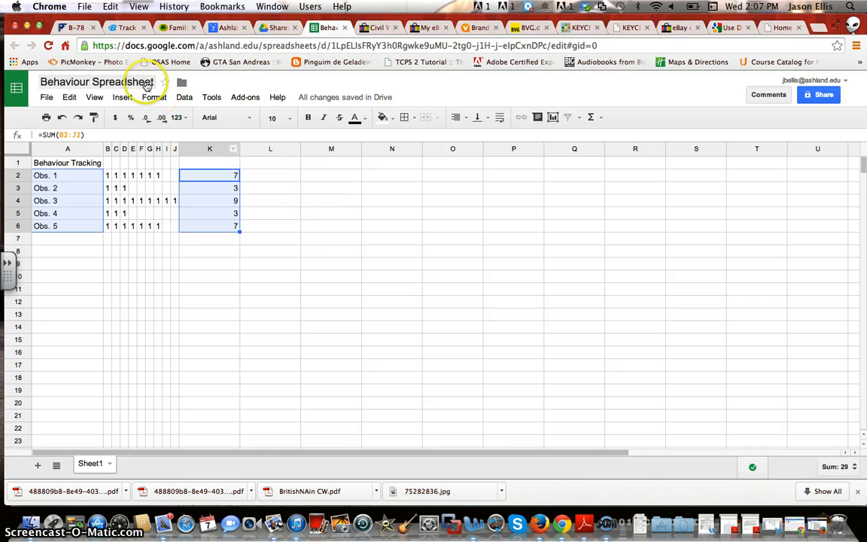
{"action": "left_click", "coordinate": [124, 97]}
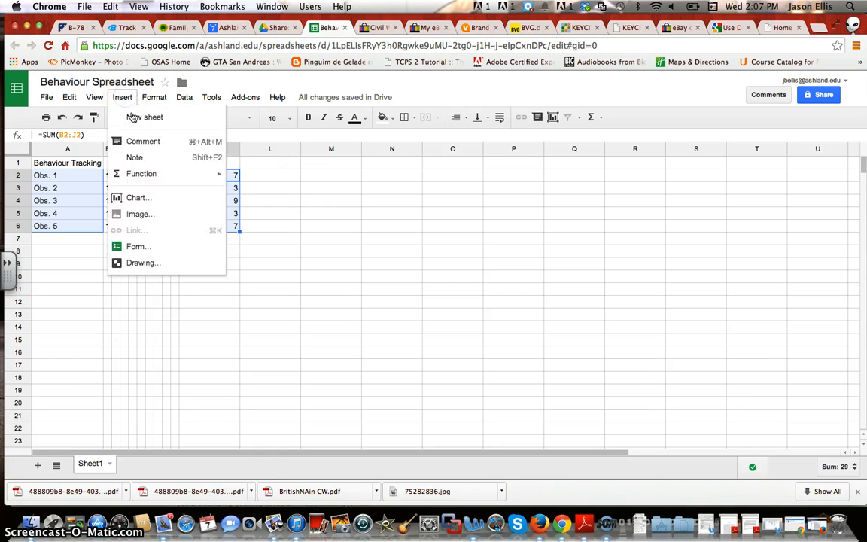
{"action": "left_click", "coordinate": [150, 200]}
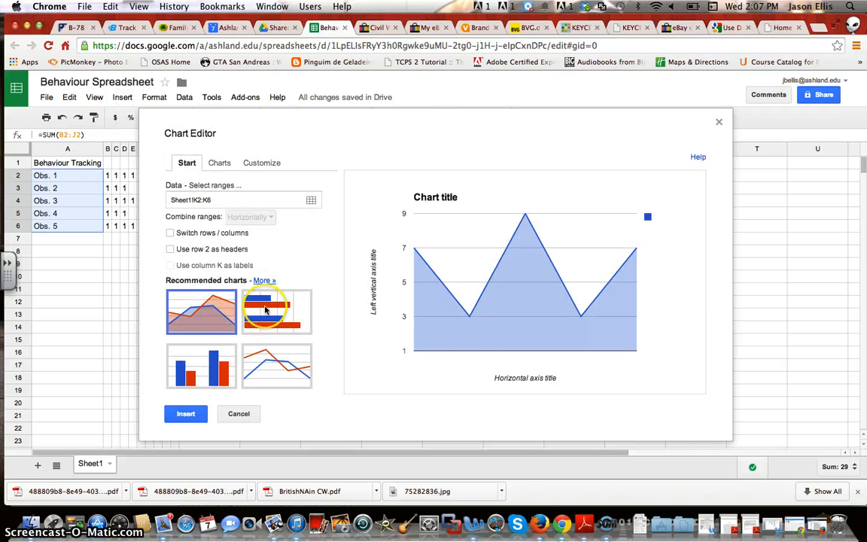
Change the chart to a column chart and retitle it 'Behaviour Tracking'
{"action": "left_click", "coordinate": [210, 363]}
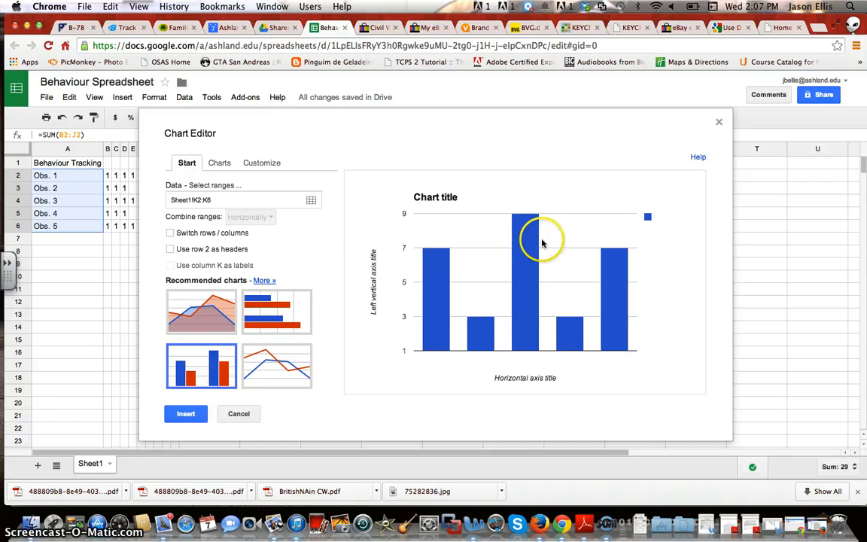
{"action": "mouse_move", "coordinate": [524, 232]}
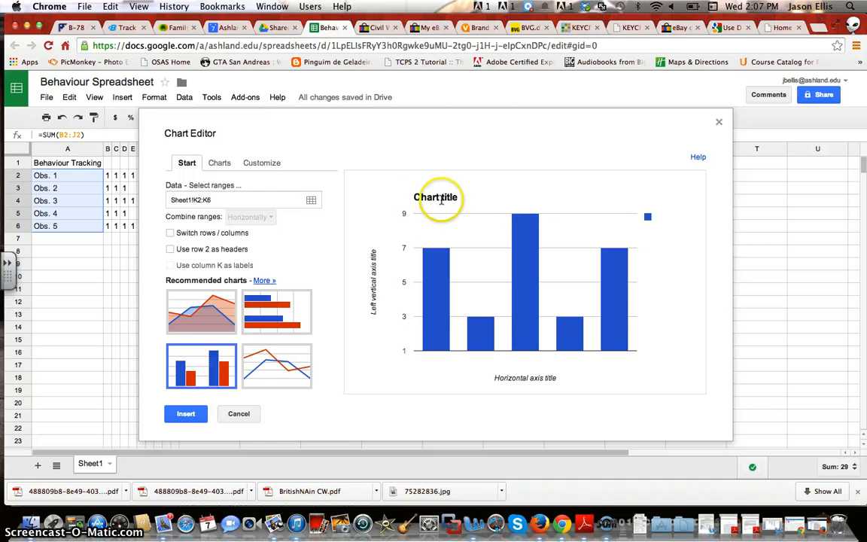
{"action": "left_click", "coordinate": [256, 164]}
{"action": "left_click_drag", "start_coordinate": [224, 241], "coordinate": [150, 236]}
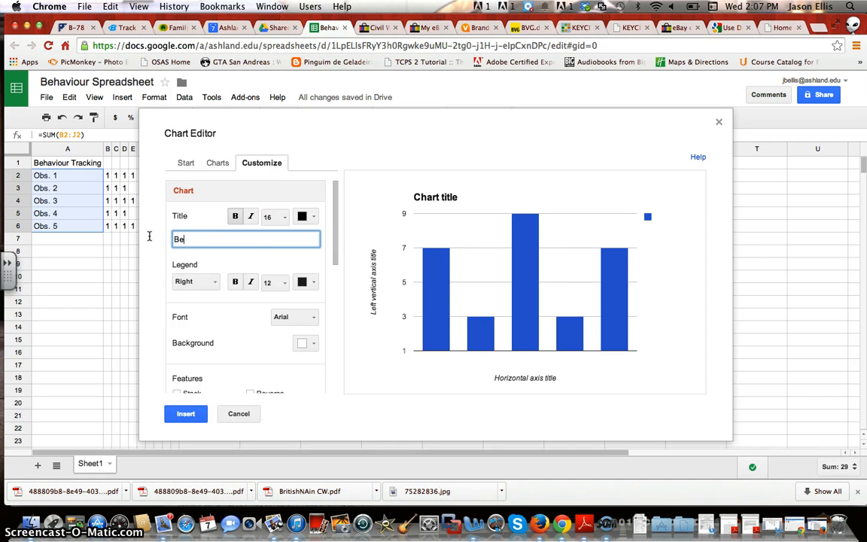
{"action": "type", "text": "Behaviour Tracking"}
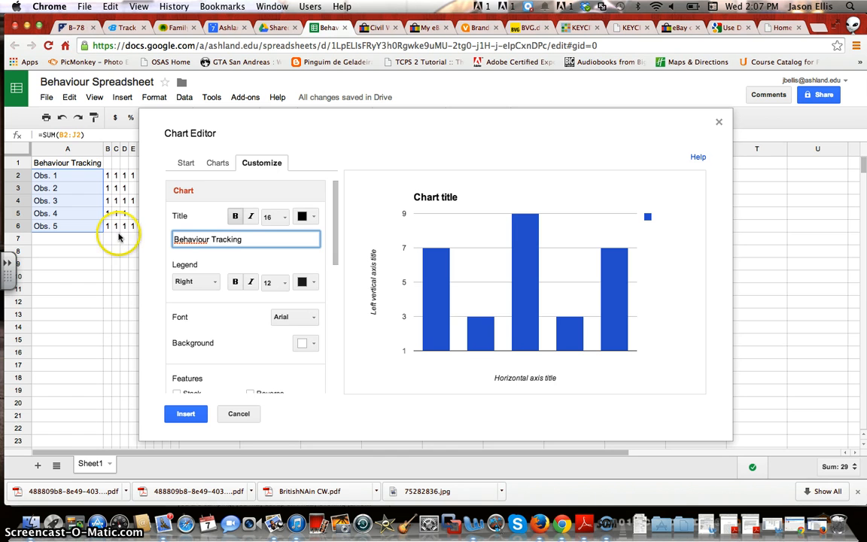
{"action": "scroll", "coordinate": [298, 322], "scroll_direction": "down", "scroll_amount": 3}
{"action": "scroll", "coordinate": [298, 322], "scroll_direction": "down", "scroll_amount": 5}
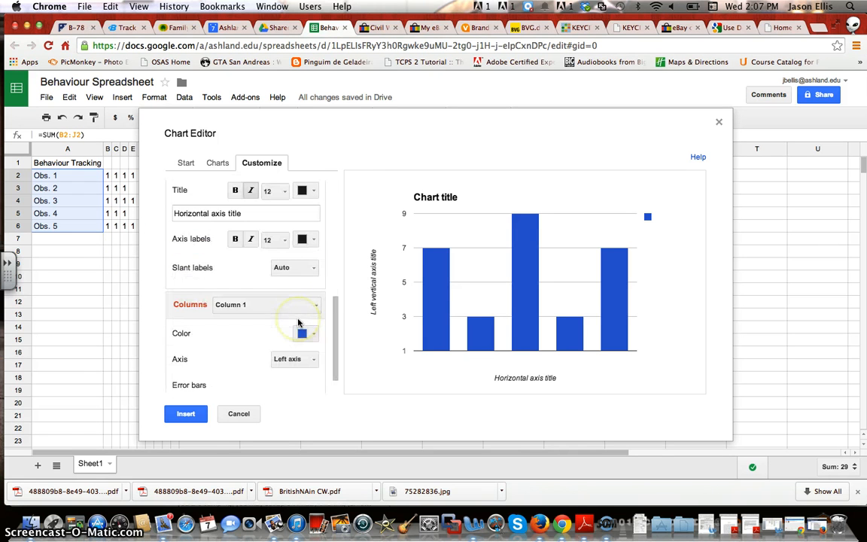
{"action": "left_click_drag", "start_coordinate": [337, 321], "coordinate": [336, 281]}
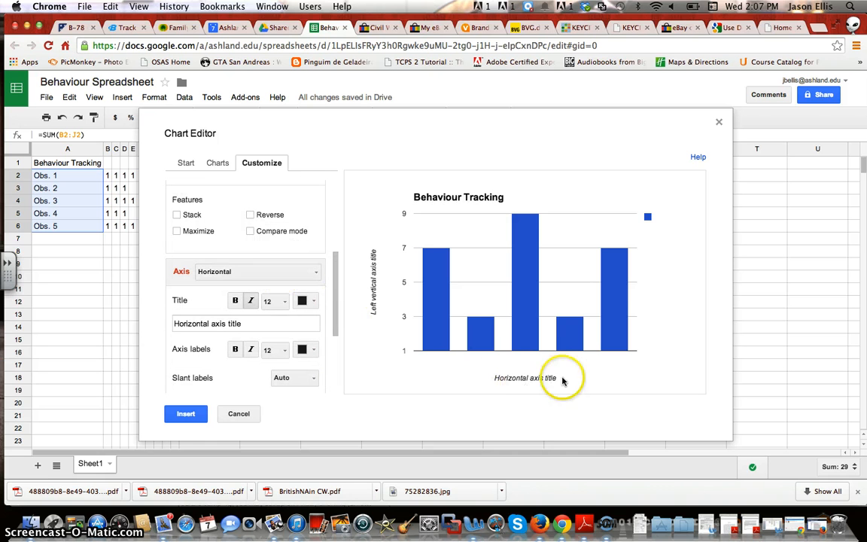
Title the horizontal axis 'Observations'
{"action": "left_click_drag", "start_coordinate": [247, 323], "coordinate": [139, 321]}
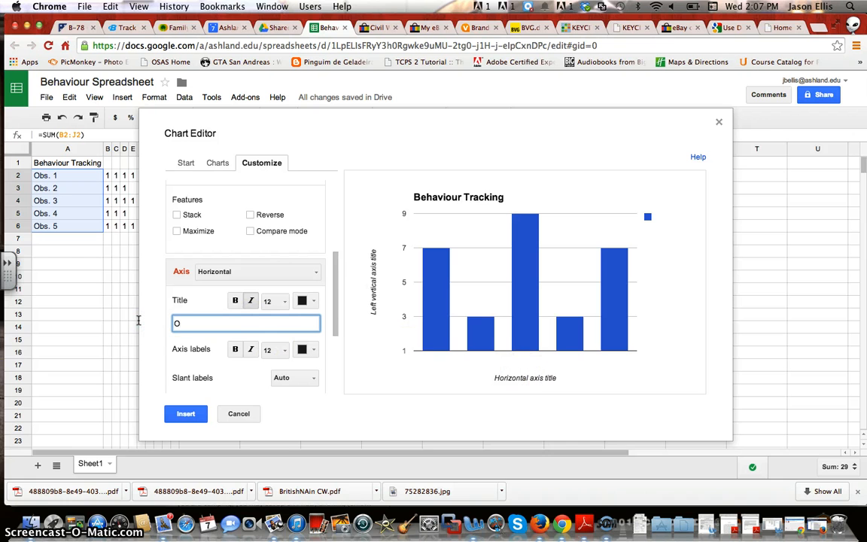
{"action": "type", "text": "Observations"}
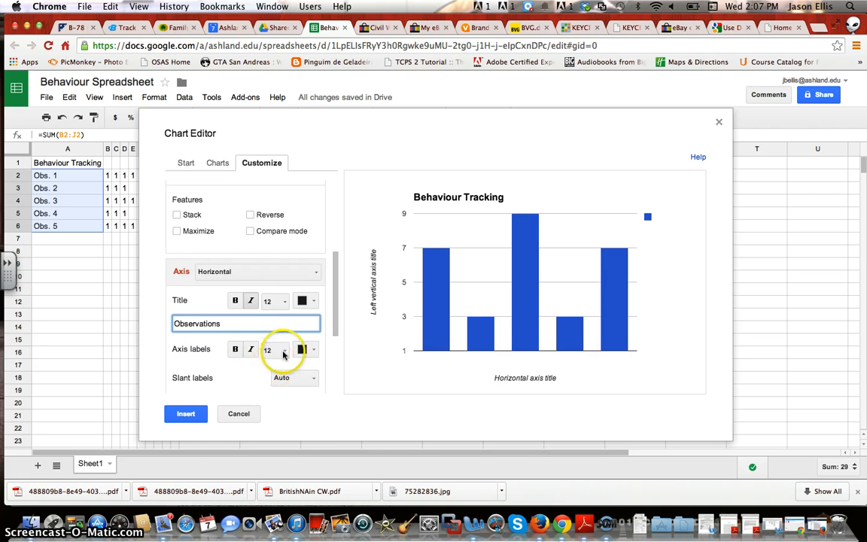
{"action": "left_click", "coordinate": [242, 368]}
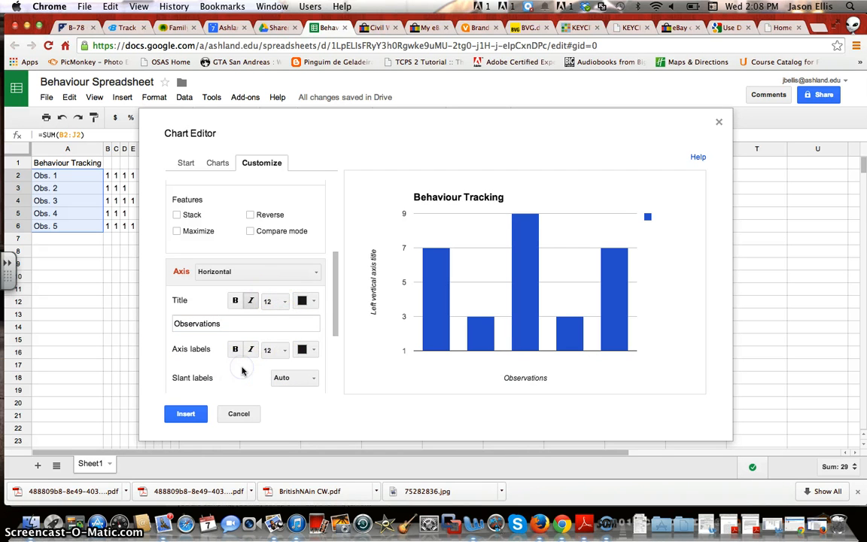
Retitle the left vertical axis 'f' and insert the chart into the sheet
{"action": "left_click", "coordinate": [311, 271]}
{"action": "left_click", "coordinate": [297, 314]}
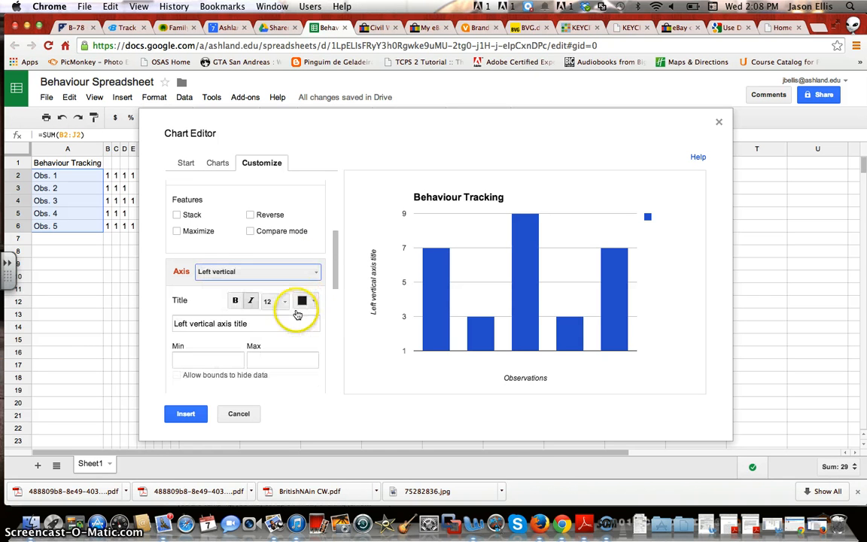
{"action": "left_click_drag", "start_coordinate": [252, 322], "coordinate": [142, 318]}
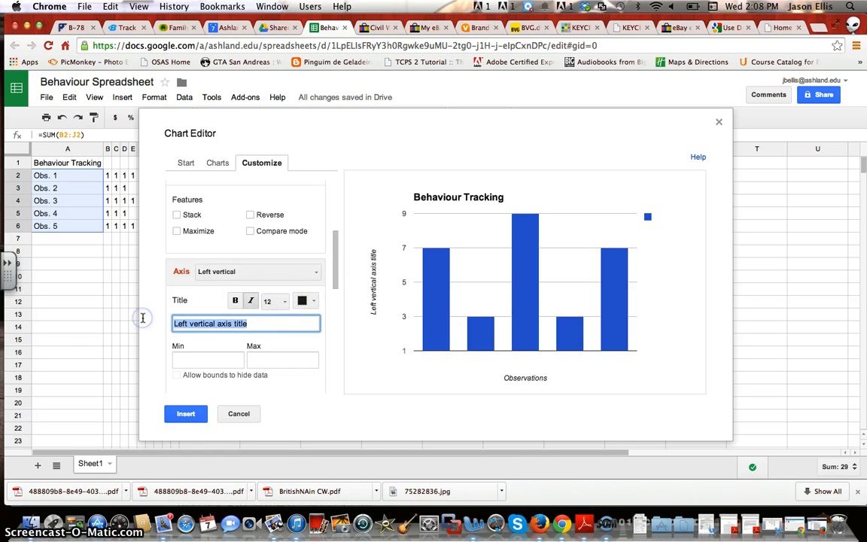
{"action": "type", "text": "f"}
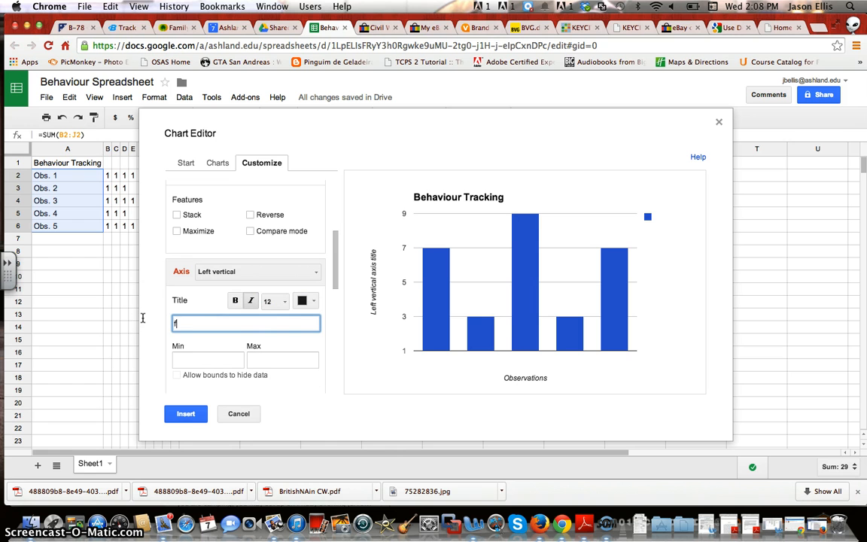
{"action": "left_click", "coordinate": [218, 342]}
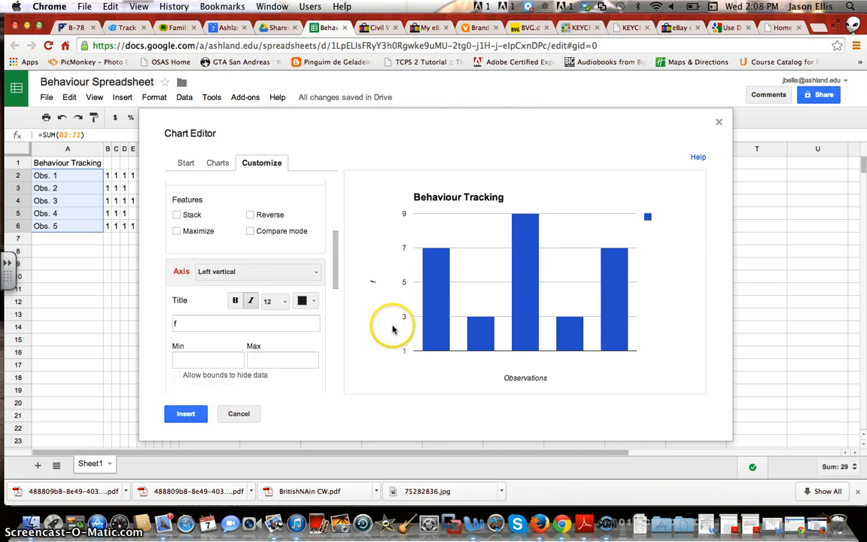
{"action": "left_click", "coordinate": [186, 410]}
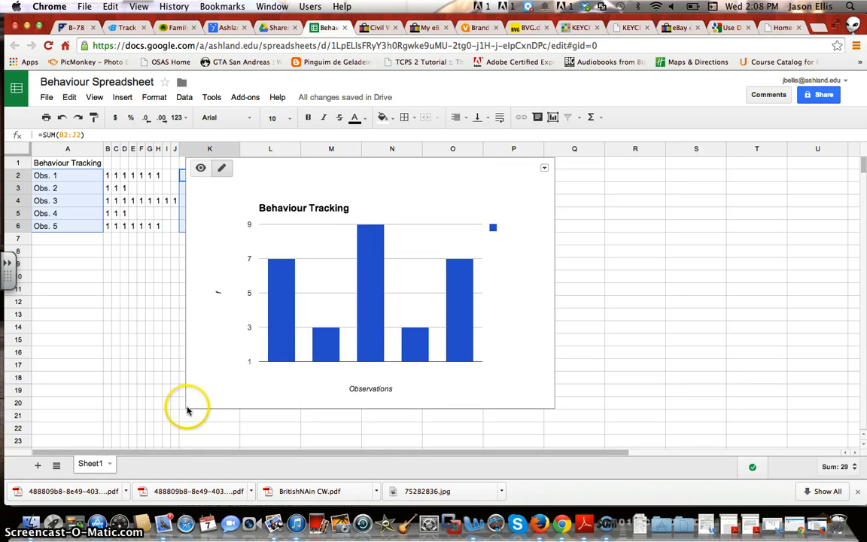
Shrink the Behaviour Tracking chart and shift it right so the column K totals show
{"action": "left_click_drag", "start_coordinate": [189, 407], "coordinate": [265, 313]}
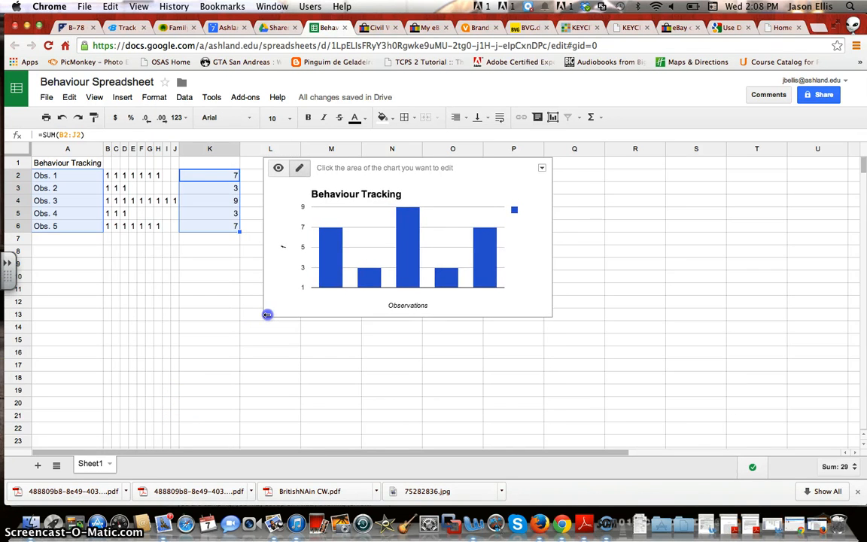
{"action": "left_click", "coordinate": [420, 209]}
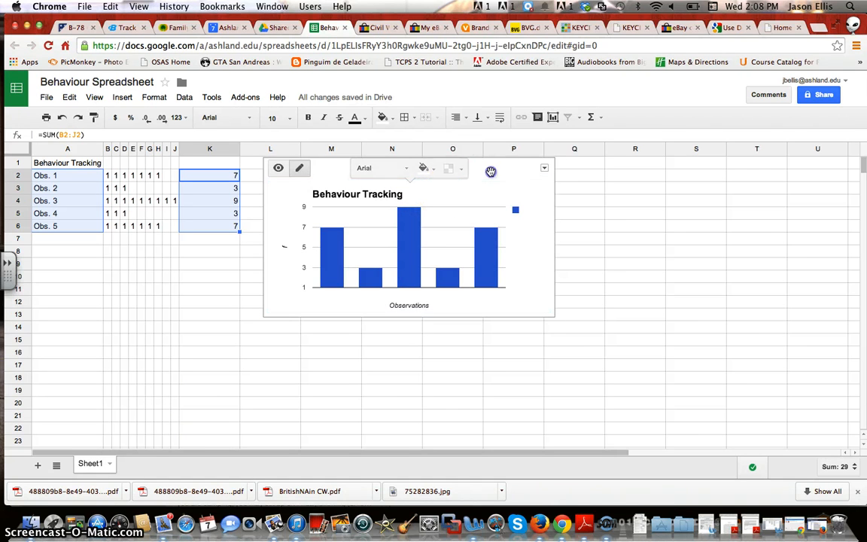
{"action": "left_click_drag", "start_coordinate": [488, 173], "coordinate": [482, 186]}
{"action": "left_click", "coordinate": [412, 361]}
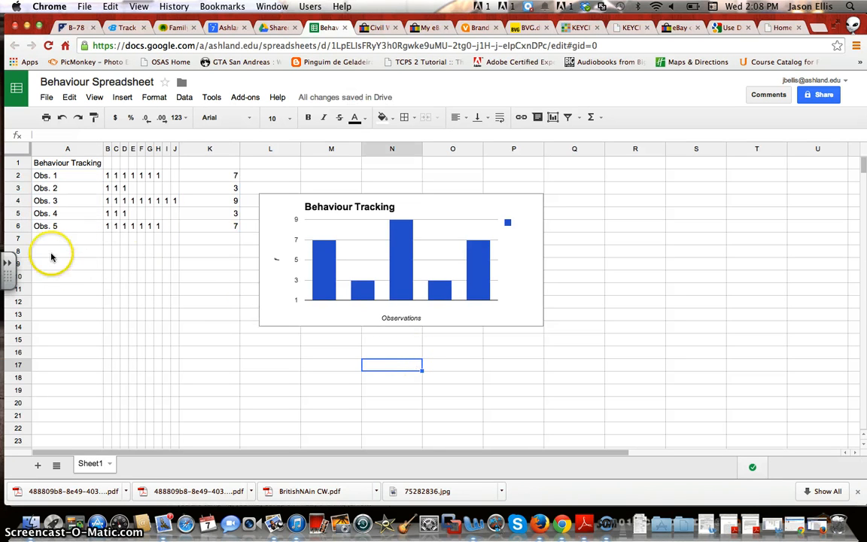
Select A8:K15 and merge it into one cell
{"action": "left_click_drag", "start_coordinate": [47, 249], "coordinate": [53, 264]}
{"action": "left_click_drag", "start_coordinate": [131, 297], "coordinate": [203, 344]}
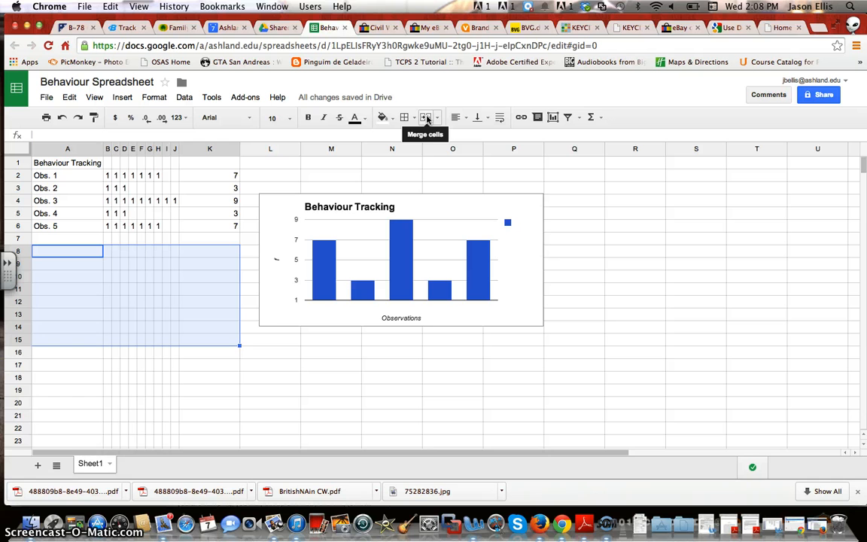
{"action": "left_click", "coordinate": [148, 100]}
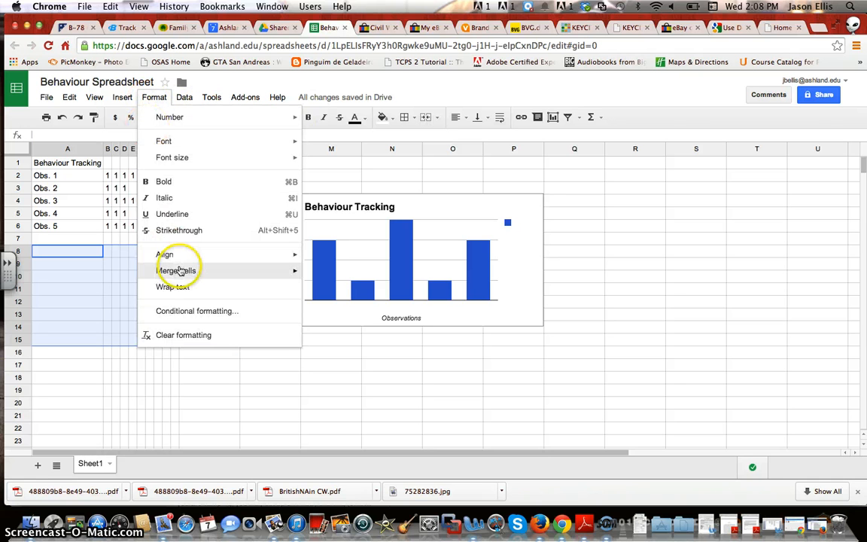
{"action": "mouse_move", "coordinate": [170, 271]}
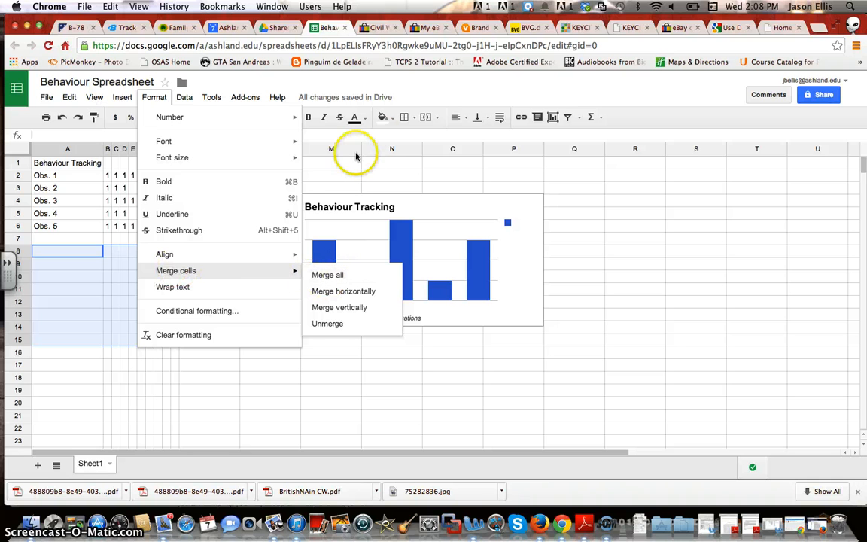
{"action": "left_click", "coordinate": [436, 87]}
{"action": "left_click", "coordinate": [426, 118]}
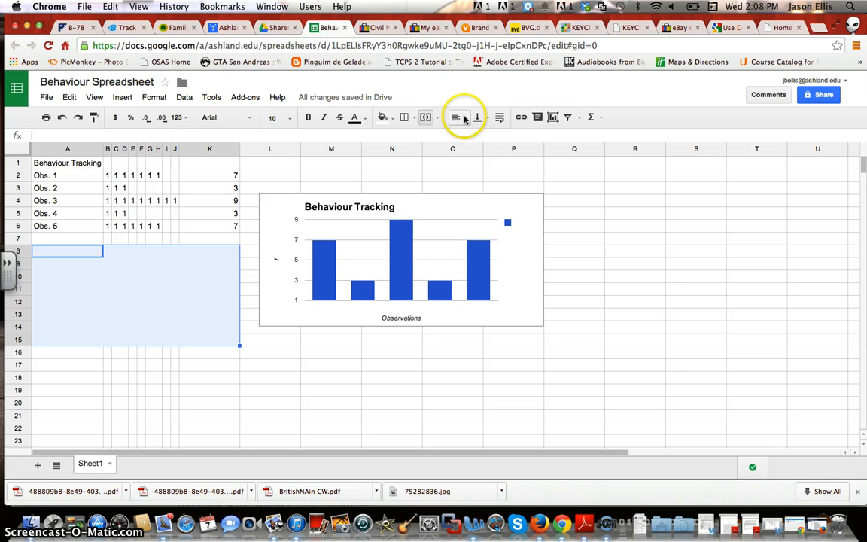
Align the merged block left and top, turn on text wrapping, and start editing it
{"action": "left_click", "coordinate": [470, 118]}
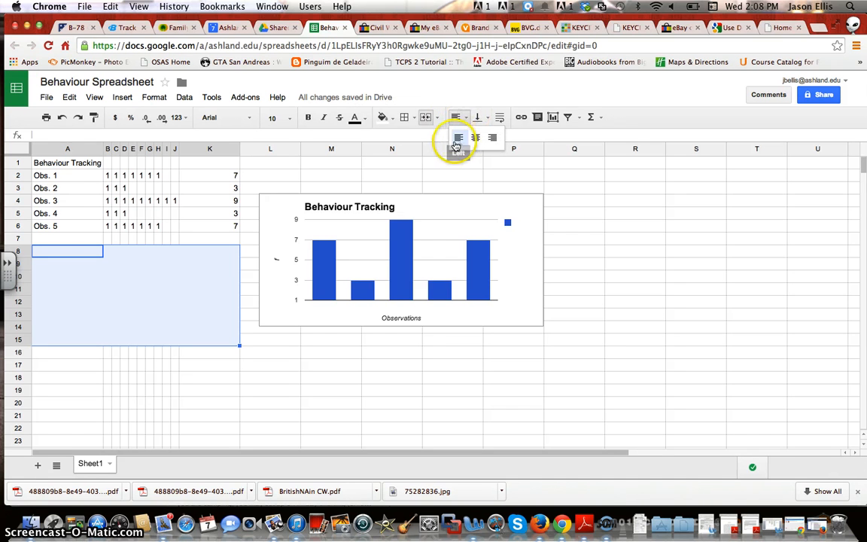
{"action": "left_click", "coordinate": [456, 141]}
{"action": "left_click", "coordinate": [477, 117]}
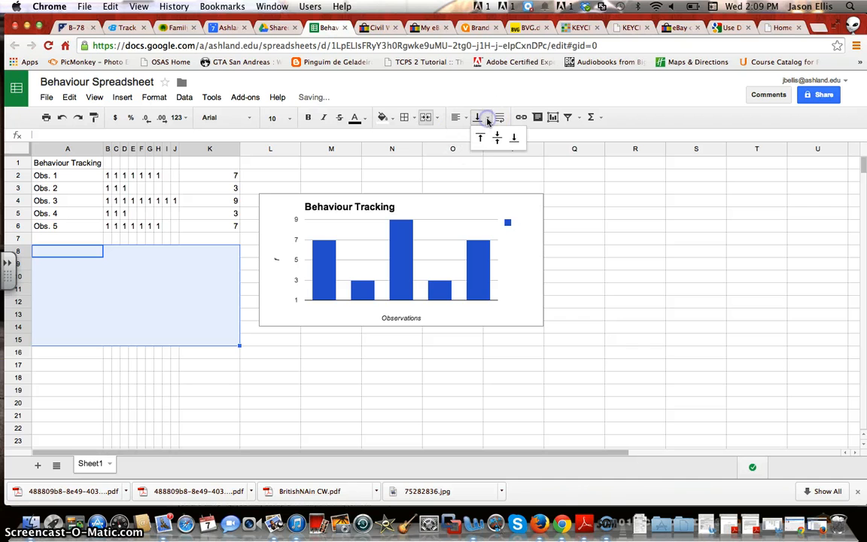
{"action": "left_click", "coordinate": [480, 139]}
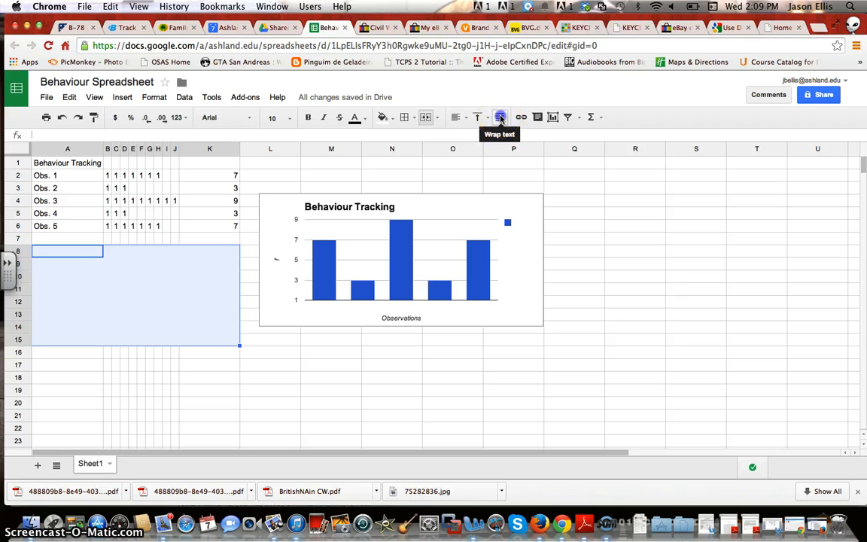
{"action": "left_click", "coordinate": [500, 118]}
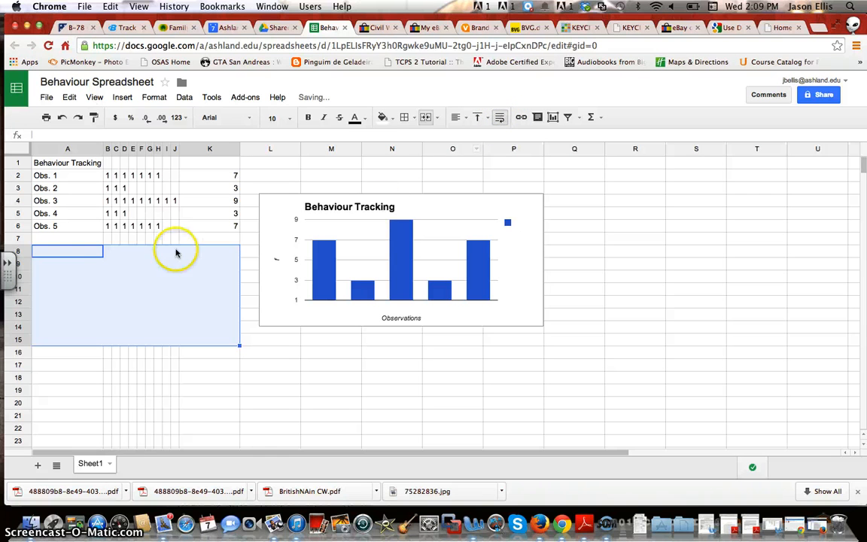
{"action": "double_click", "coordinate": [91, 251]}
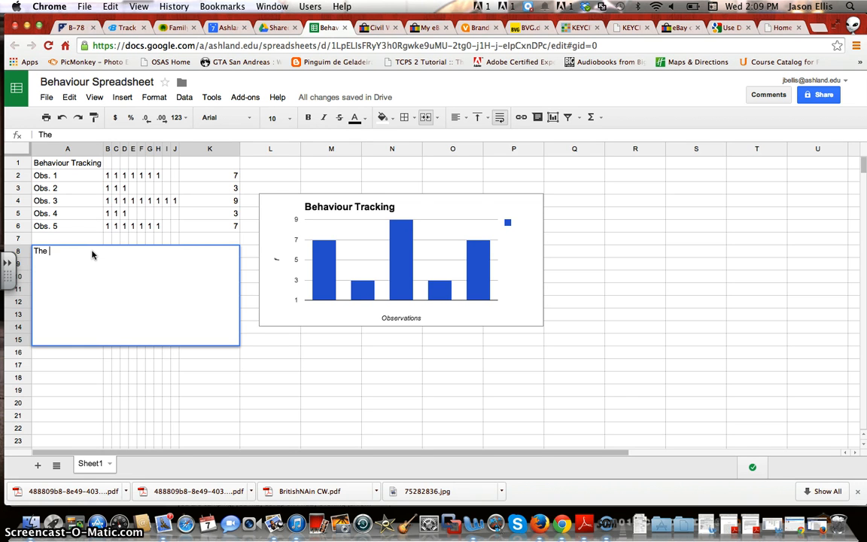
Enter the summary paragraph about observing a friend's cell phone checking 5 times for 10 minutes
{"action": "type", "text": "The behaviour I"}
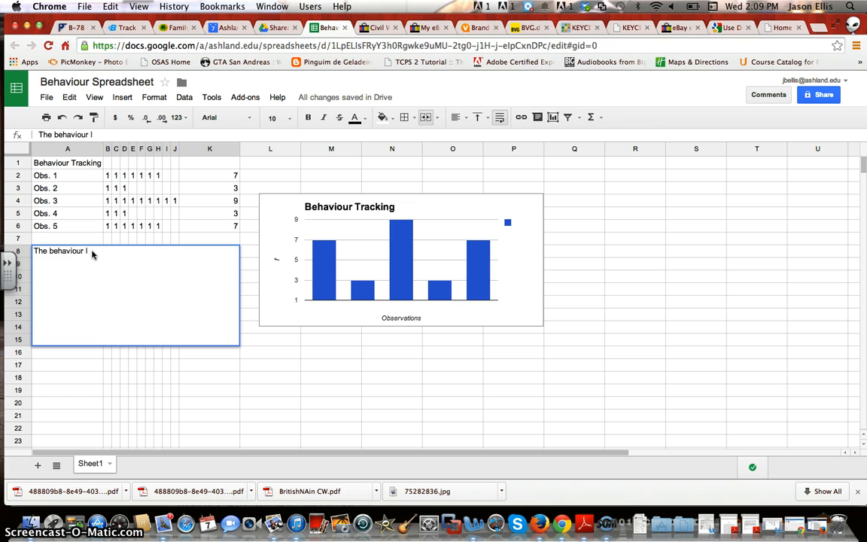
{"action": "type", "text": " observed was s"}
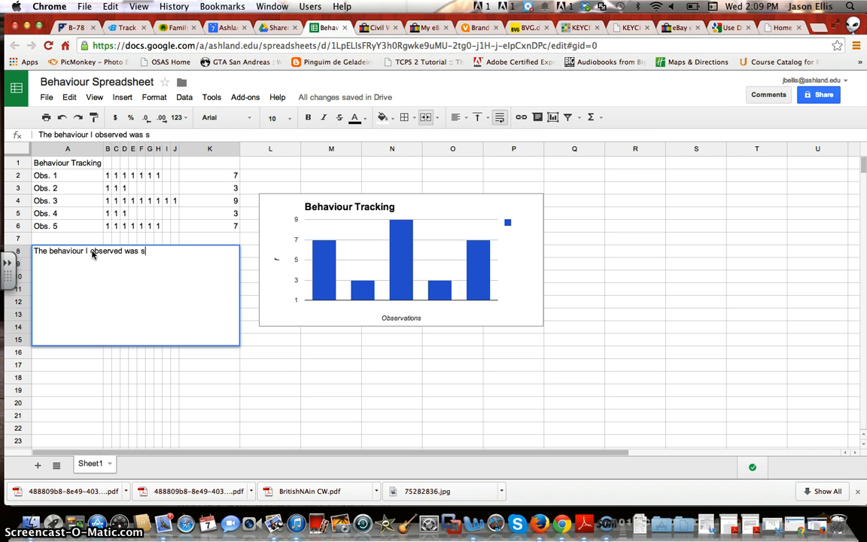
{"action": "key", "text": "BackSpace"}
{"action": "type", "text": "cell phone checj"}
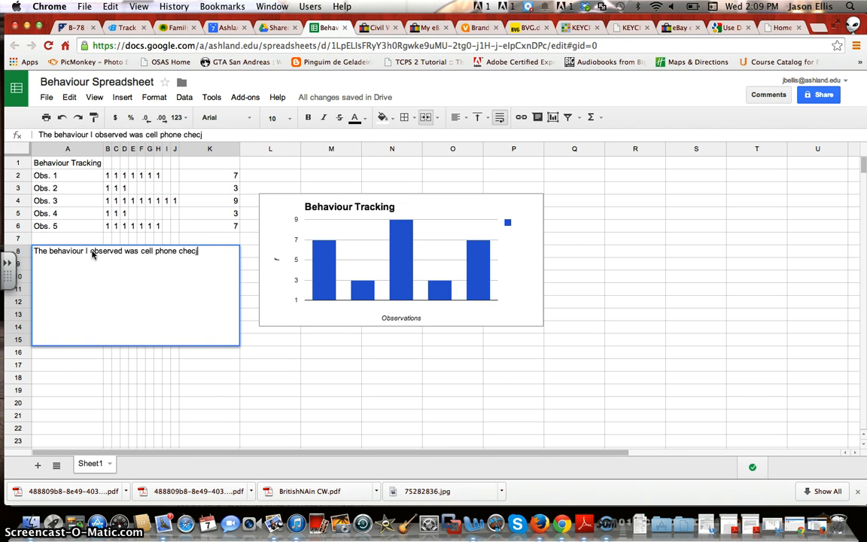
{"action": "key", "text": "BackSpace"}
{"action": "type", "text": "king of my froe"}
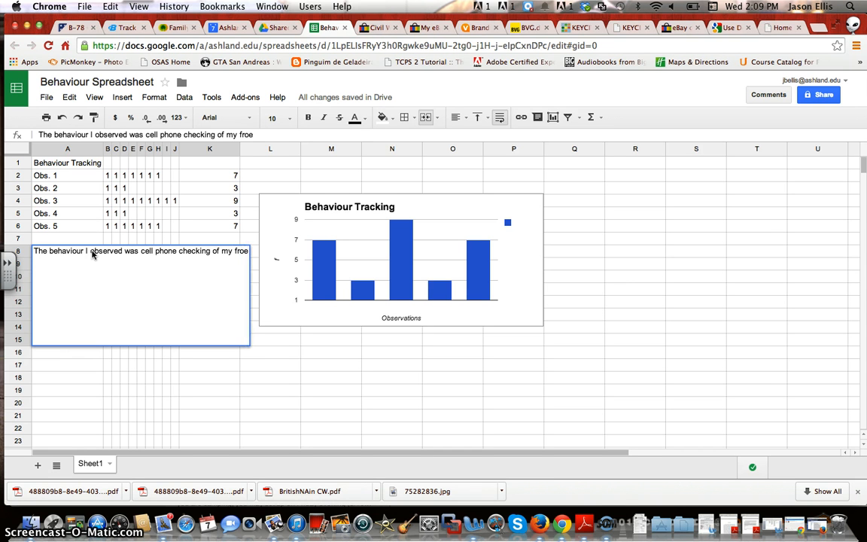
{"action": "key", "text": "BackSpace"}
{"action": "key", "text": "BackSpace"}
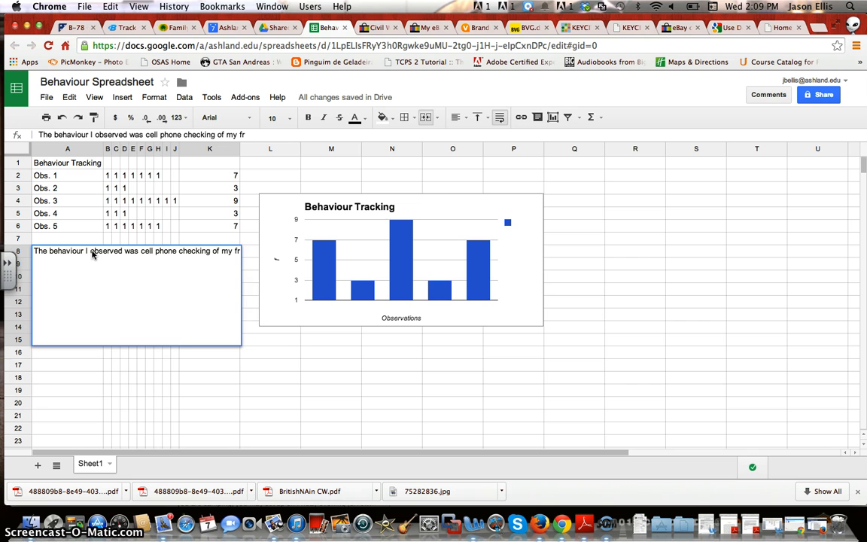
{"action": "type", "text": "iend"}
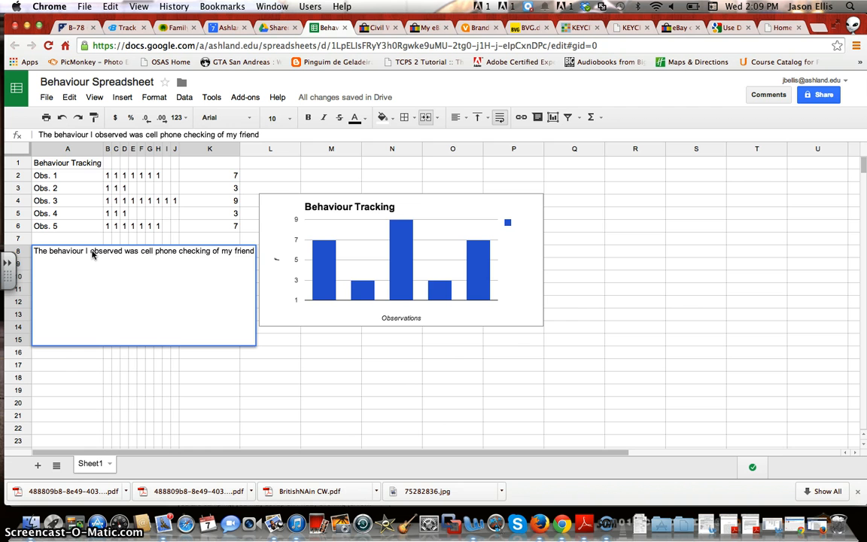
{"action": "type", "text": "Trac"}
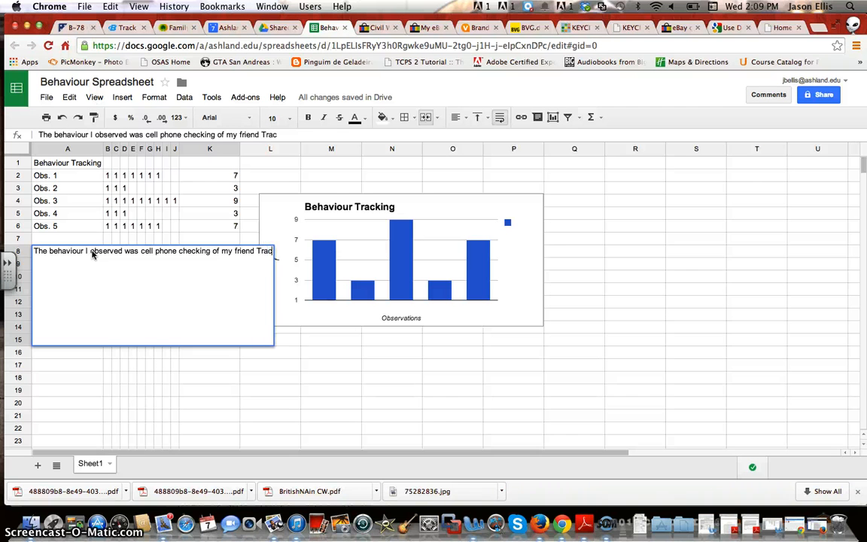
{"action": "type", "text": "ey. I"}
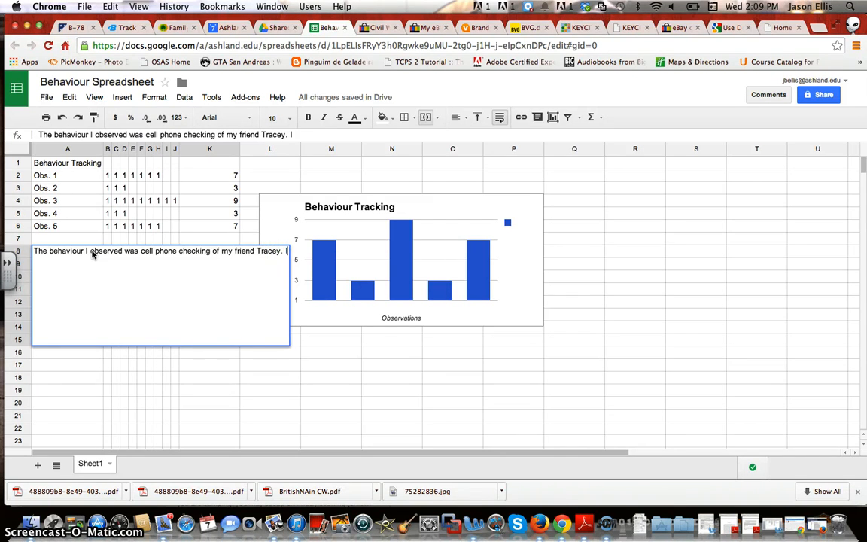
{"action": "type", "text": " observe"}
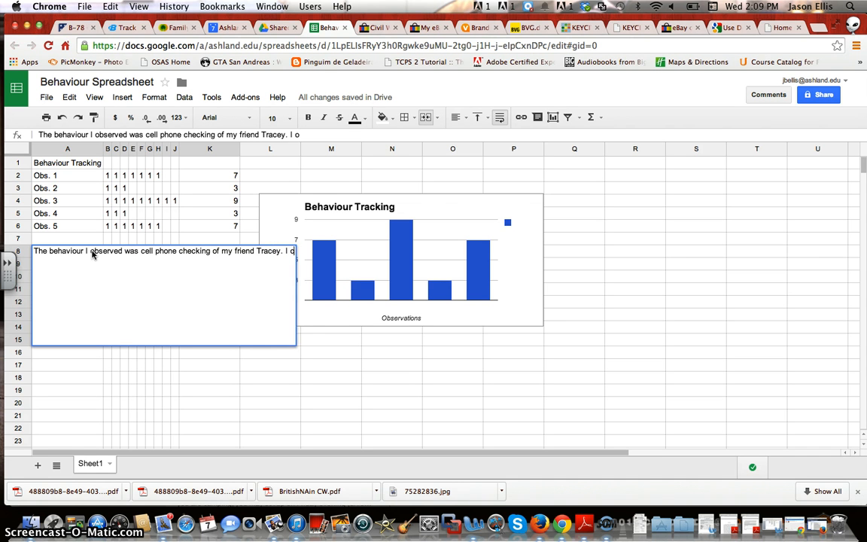
{"action": "type", "text": "d her"}
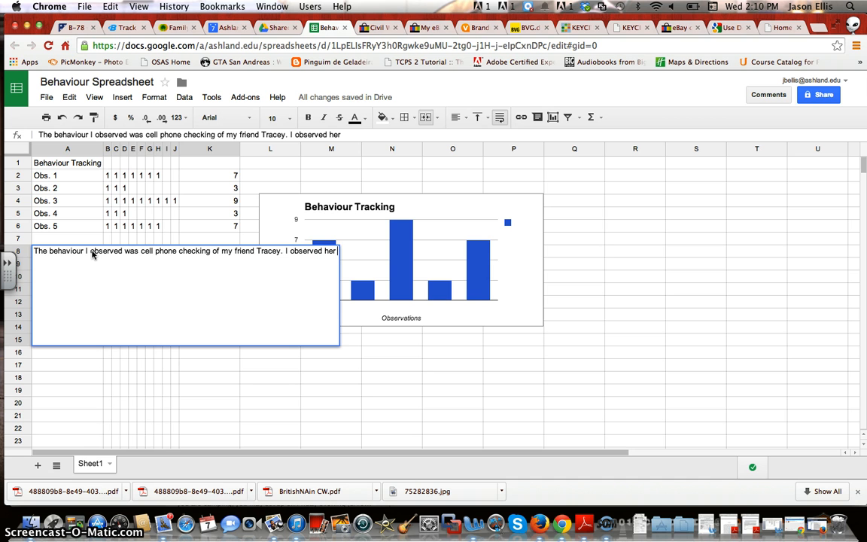
{"action": "type", "text": " 5 tim"}
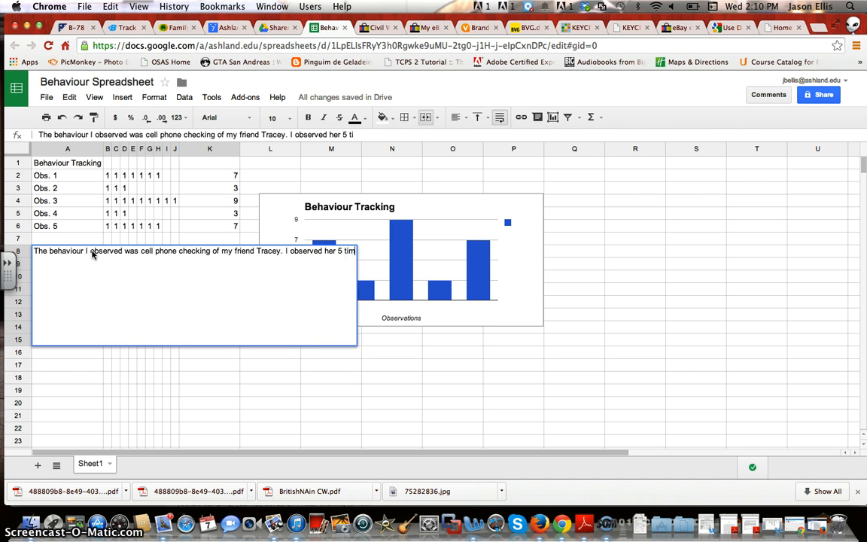
{"action": "type", "text": "es for"}
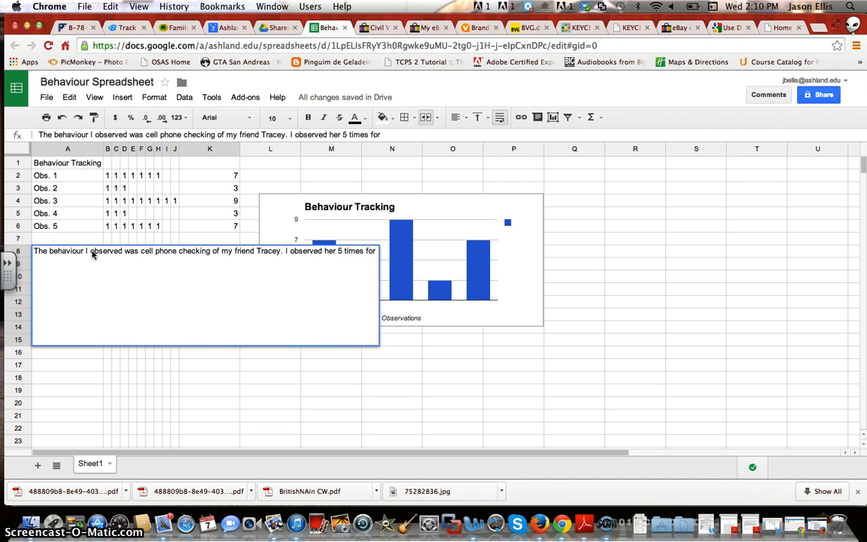
{"action": "type", "text": " 10 m"}
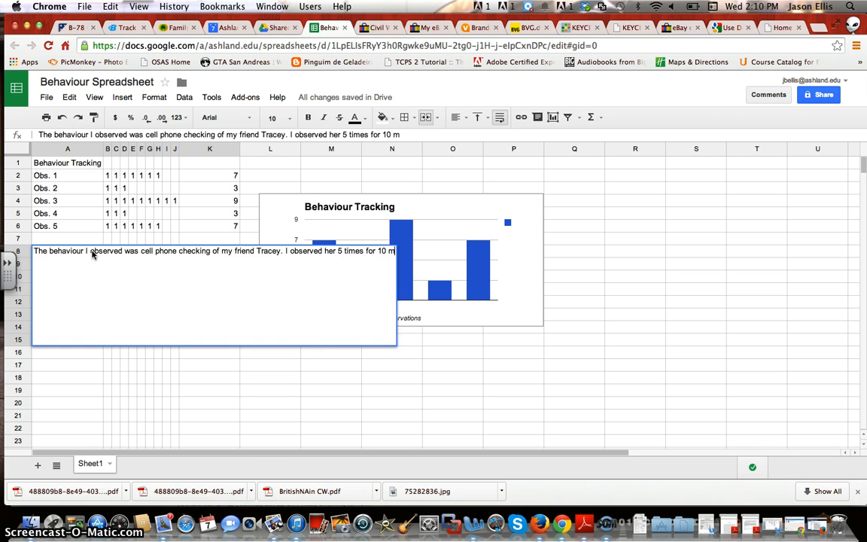
{"action": "type", "text": "int"}
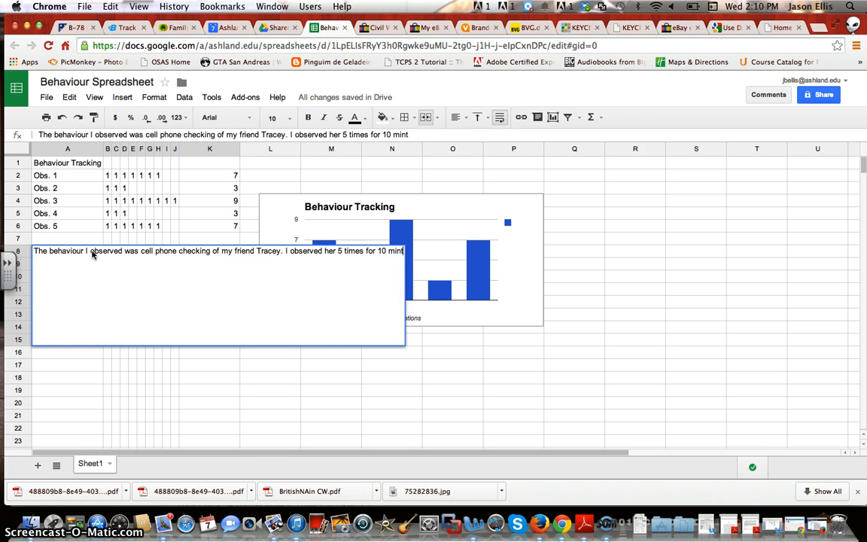
{"action": "key", "text": "BackSpace"}
{"action": "type", "text": "ute"}
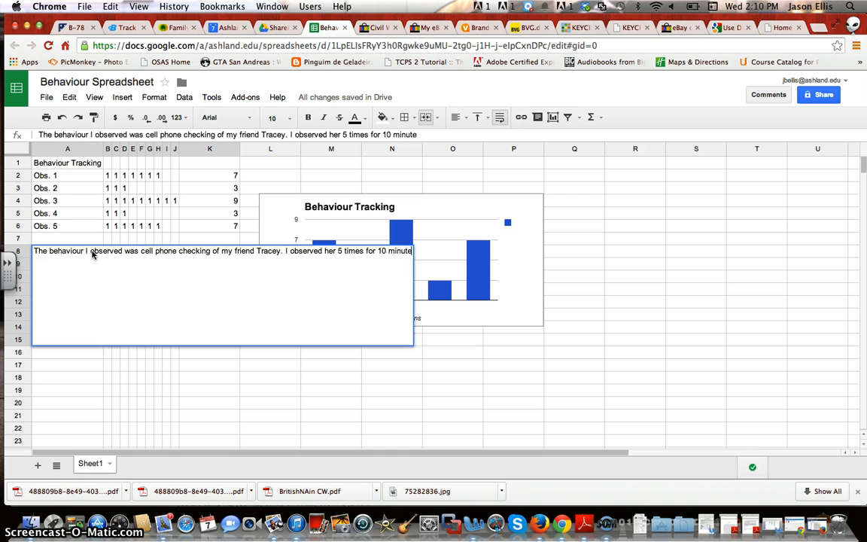
{"action": "type", "text": "s on on"}
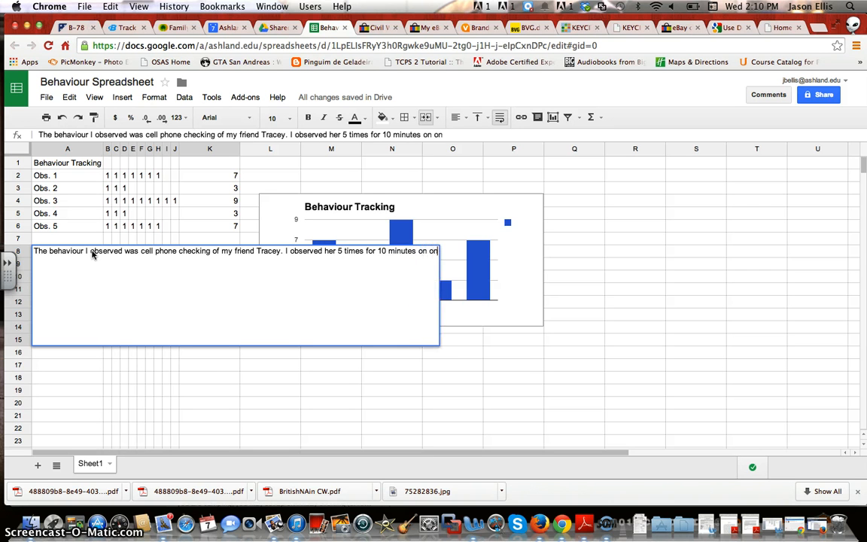
{"action": "type", "text": "e day"}
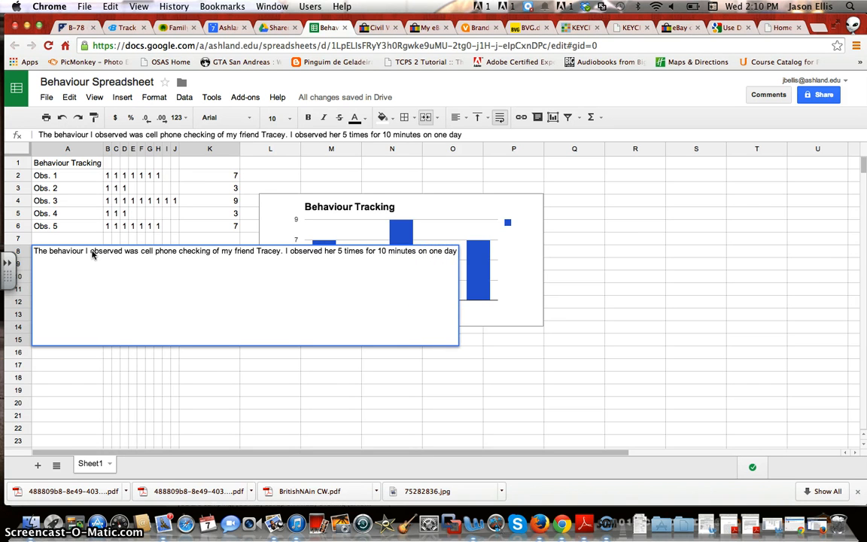
{"action": "type", "text": "."}
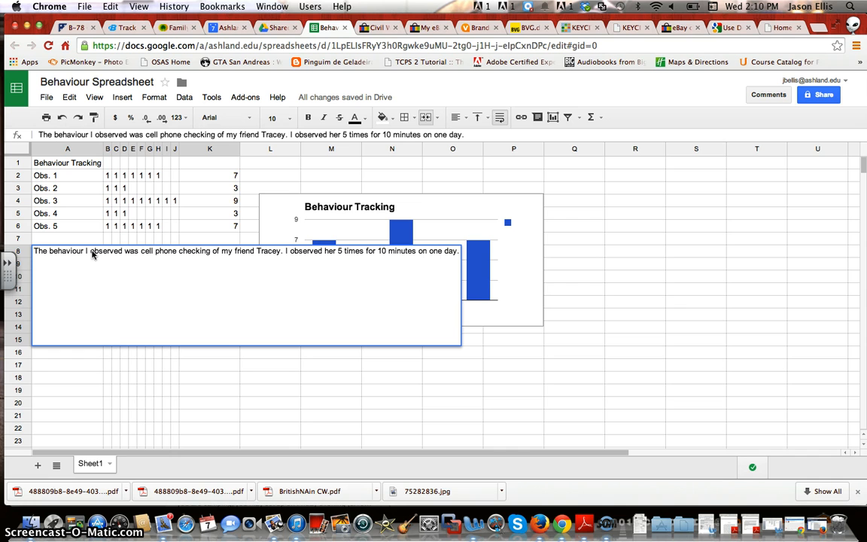
{"action": "type", "text": " She"}
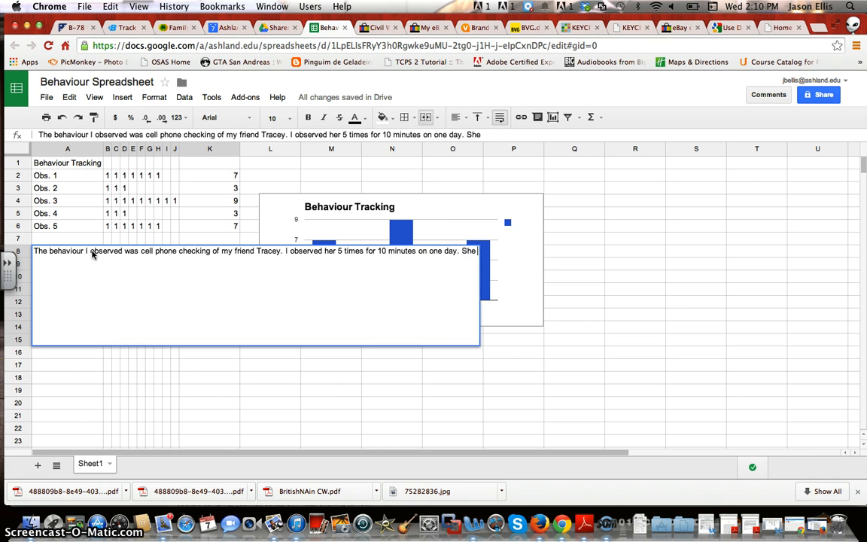
{"action": "type", "text": " apparent"}
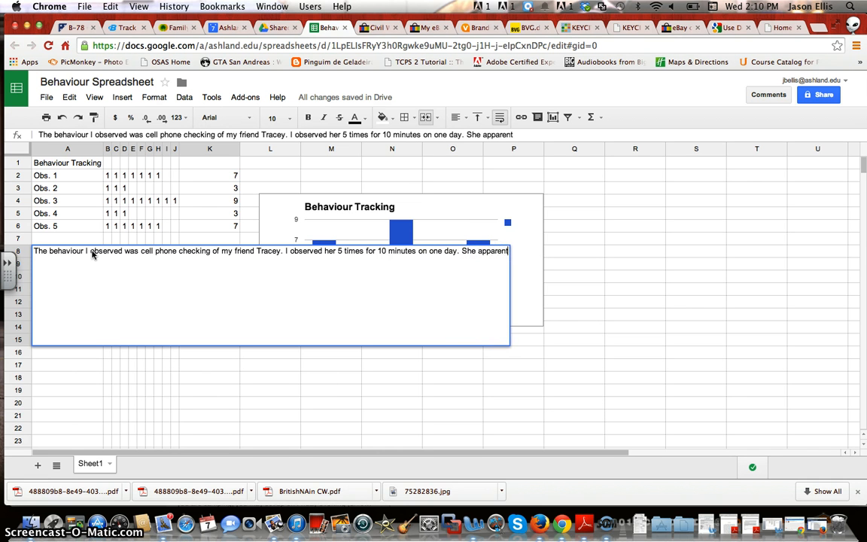
{"action": "type", "text": "ly has a"}
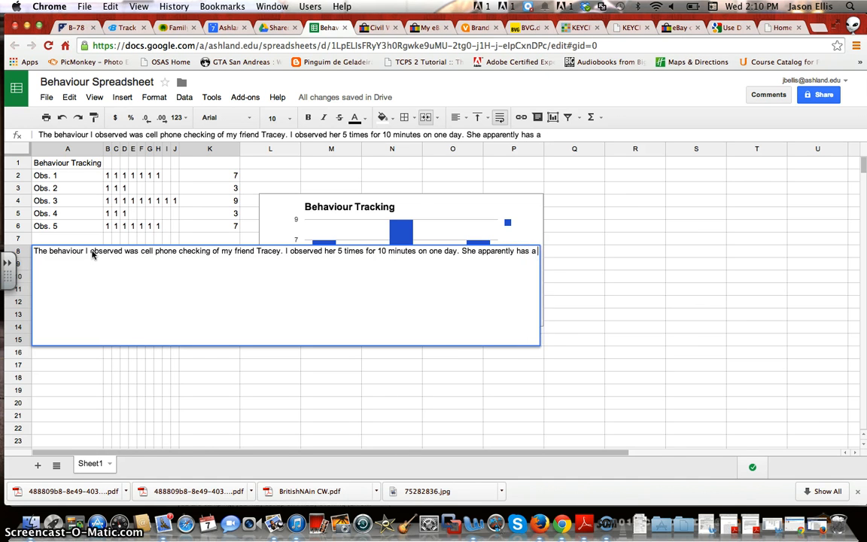
{"action": "type", "text": " cell phon"}
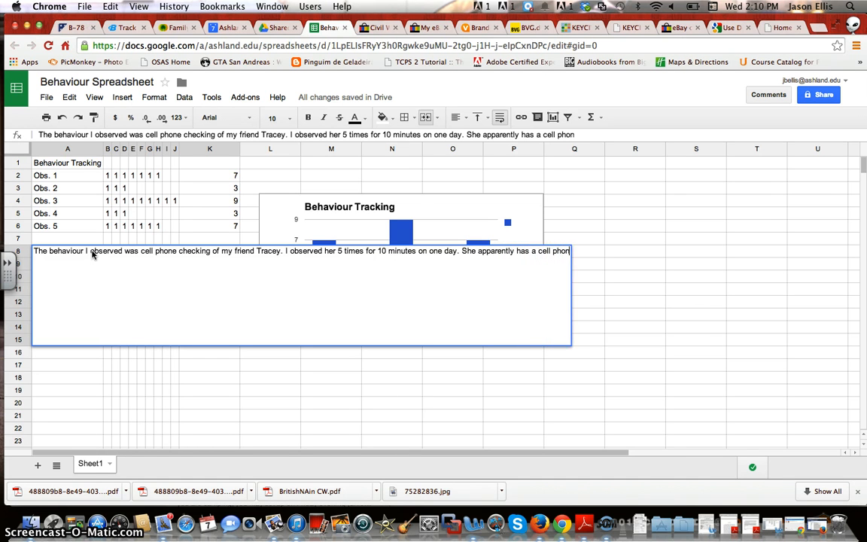
{"action": "type", "text": "e addic"}
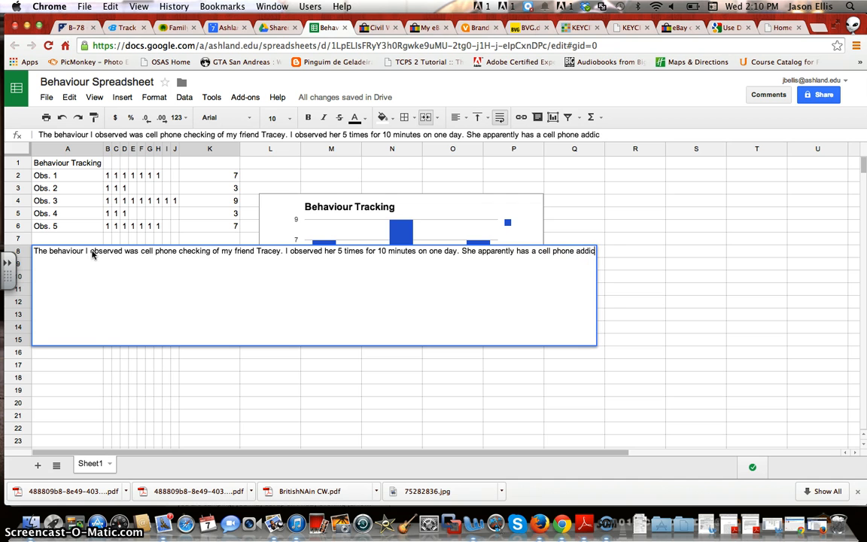
{"action": "type", "text": "tion and n"}
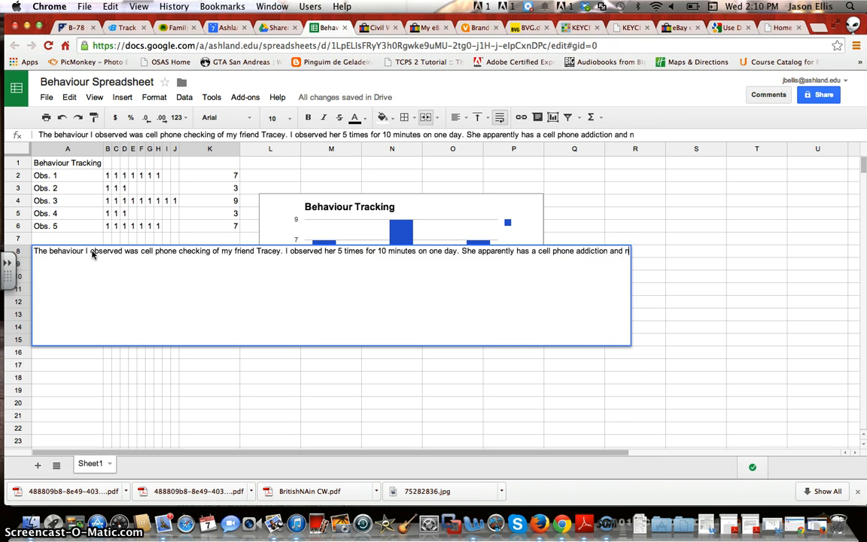
{"action": "type", "text": "eeds help"}
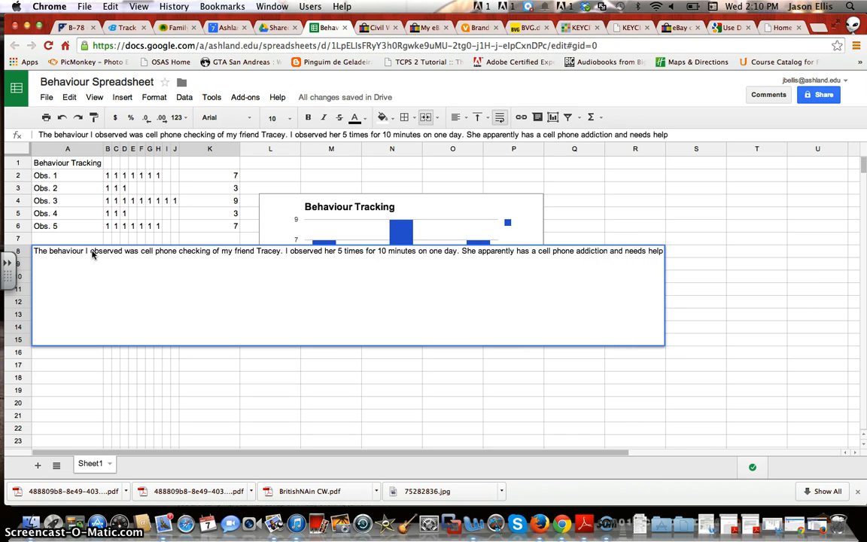
{"action": "type", "text": "."}
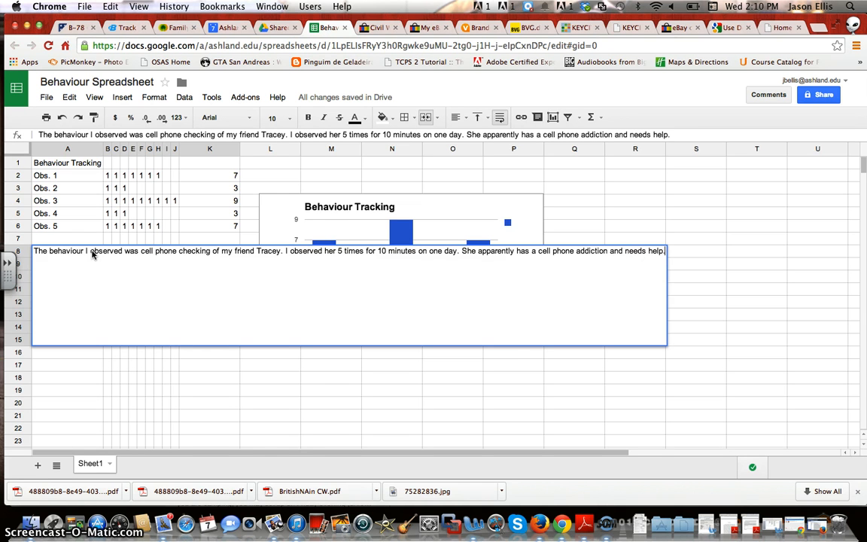
{"action": "key", "text": "Return"}
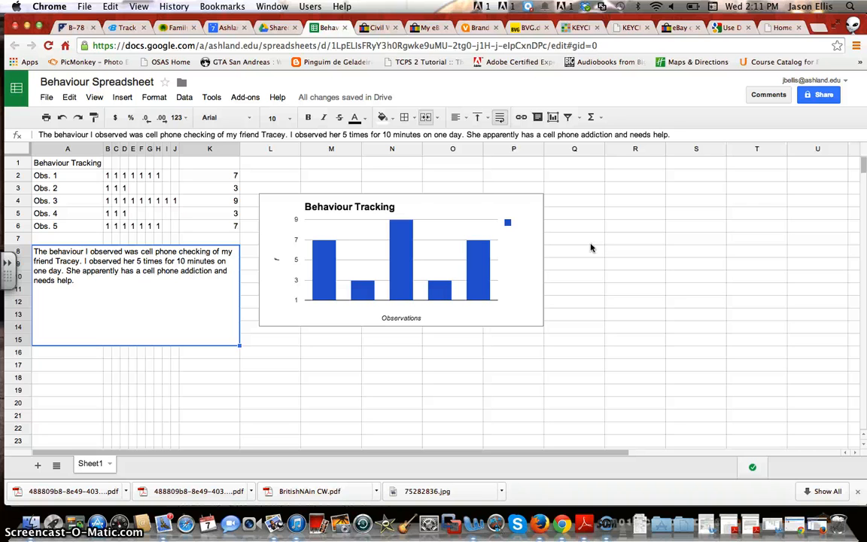
Share the spreadsheet so anyone with the link can view, then recheck the setting
{"action": "left_click", "coordinate": [825, 96]}
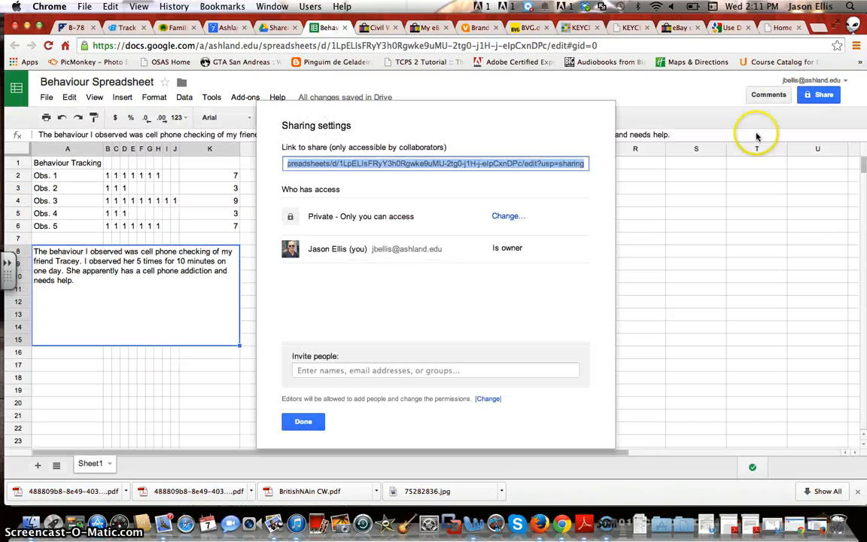
{"action": "left_click", "coordinate": [503, 217]}
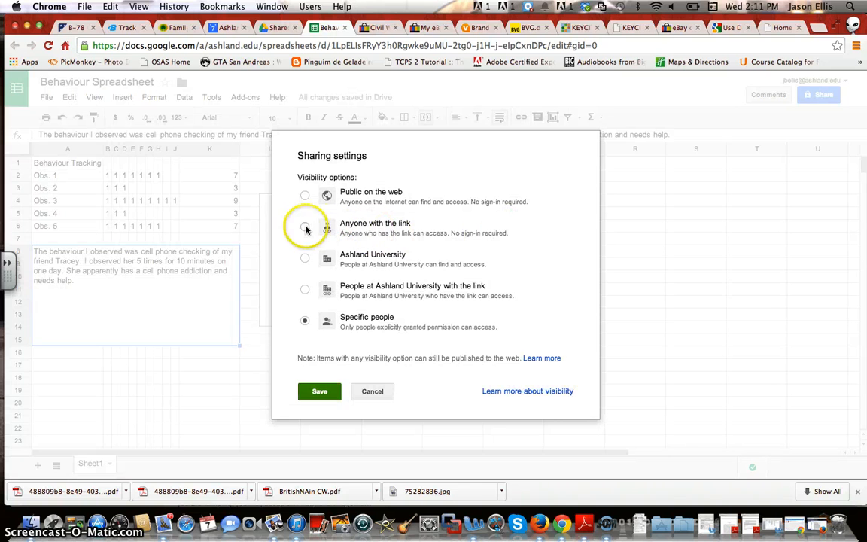
{"action": "left_click", "coordinate": [305, 227]}
{"action": "left_click", "coordinate": [315, 410]}
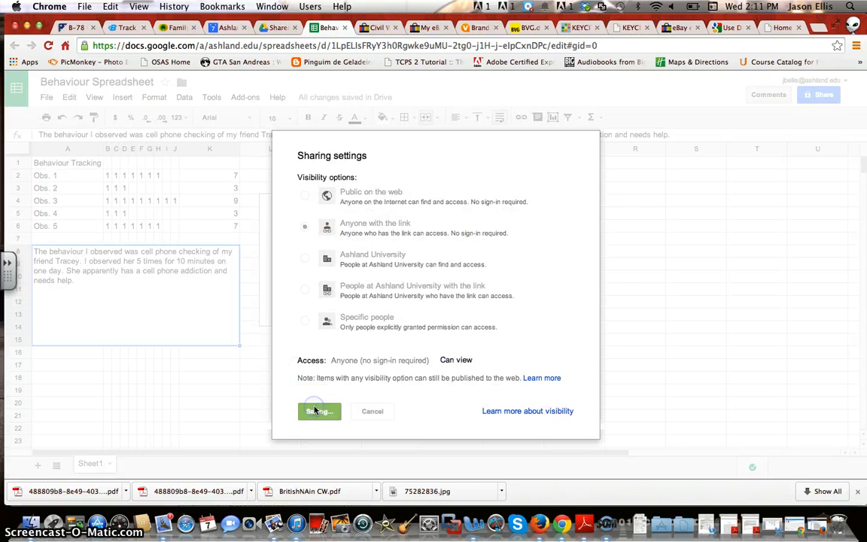
{"action": "left_click", "coordinate": [305, 422]}
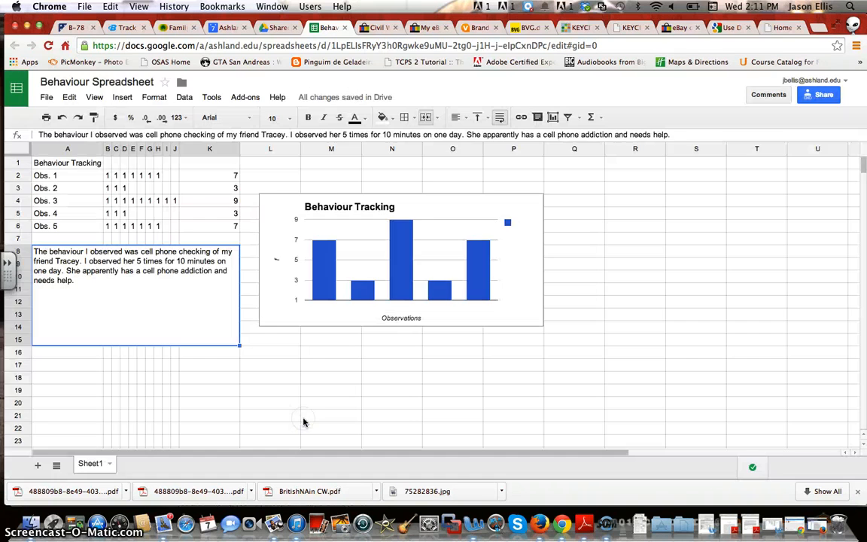
{"action": "left_click", "coordinate": [821, 94]}
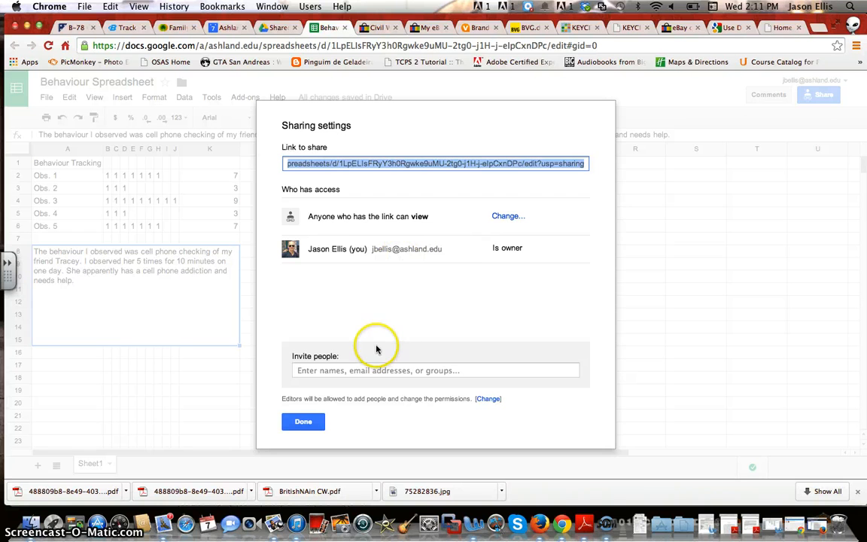
{"action": "left_click", "coordinate": [304, 420]}
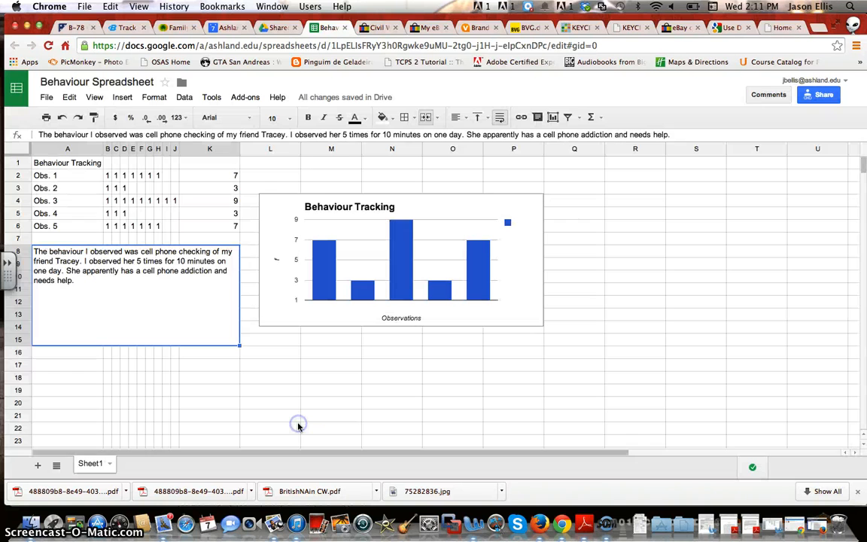